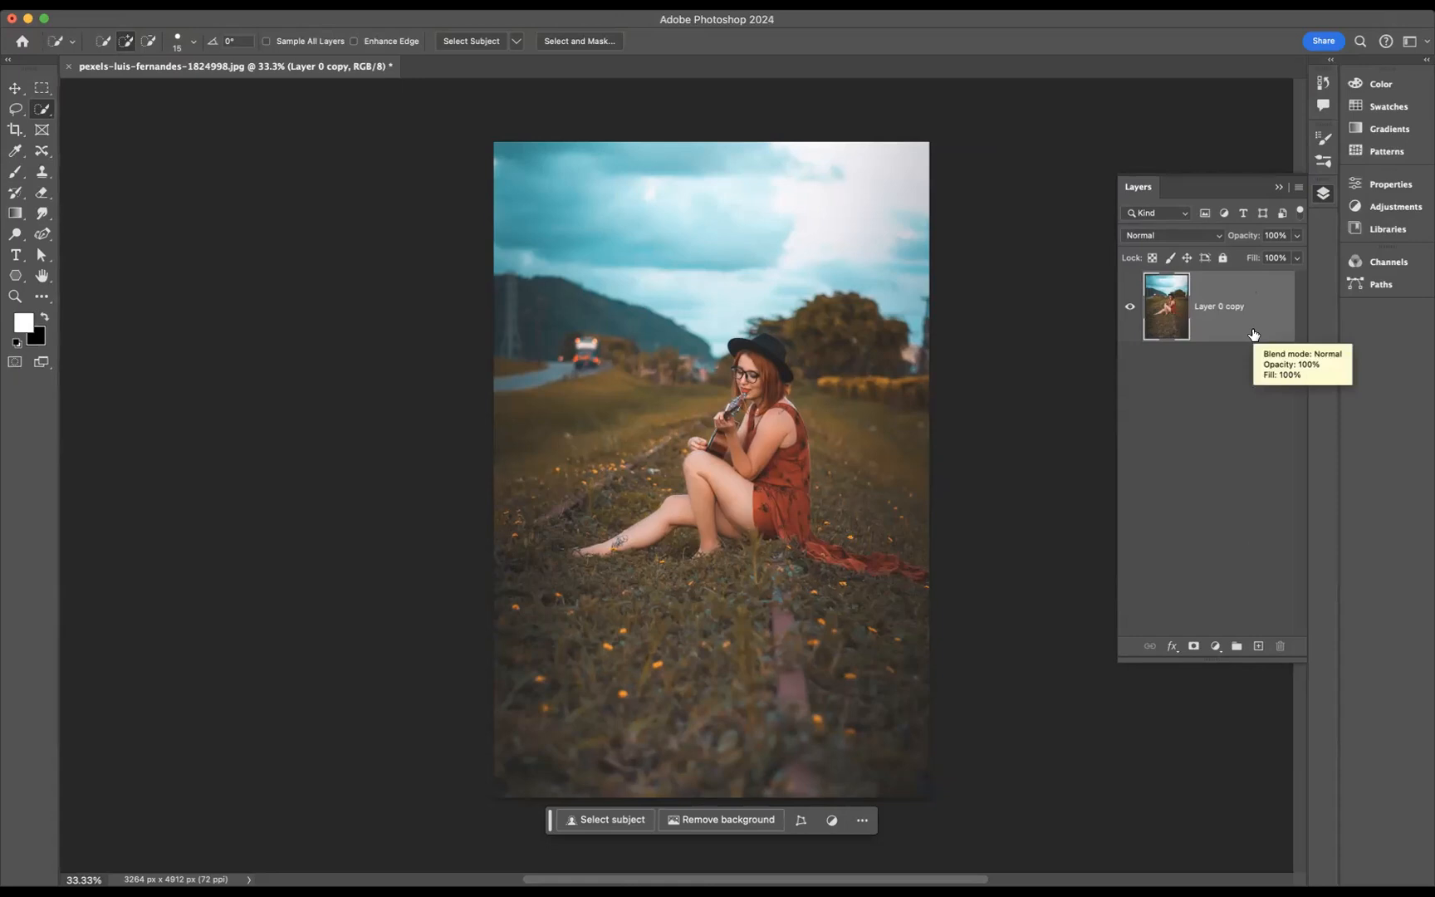
Duplicate the photo layer and select the seated woman on the copy using Select Subject
key("super+j")
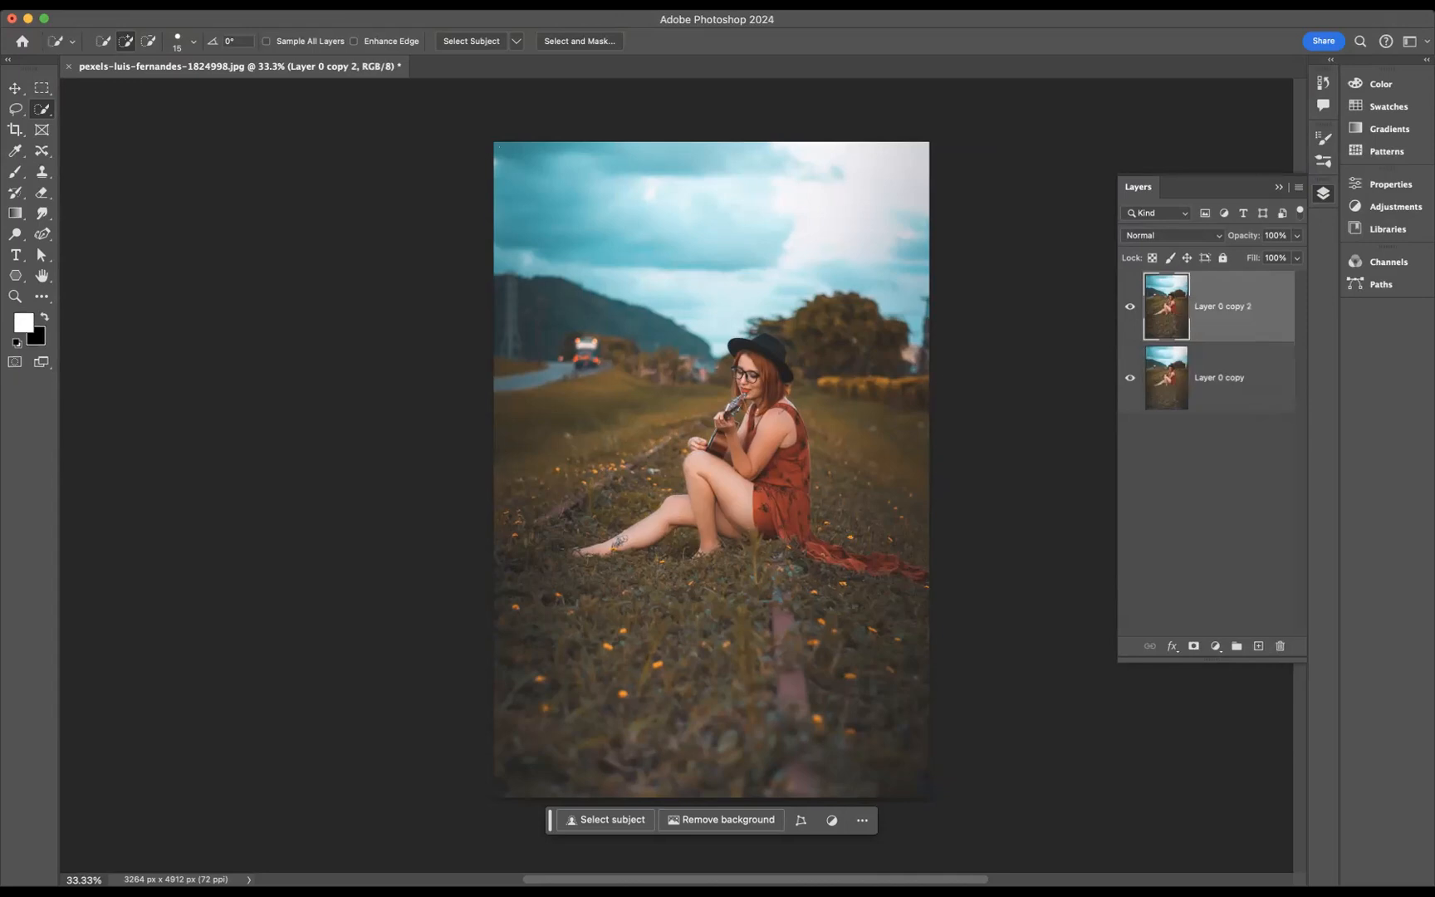
left_click(343, 6)
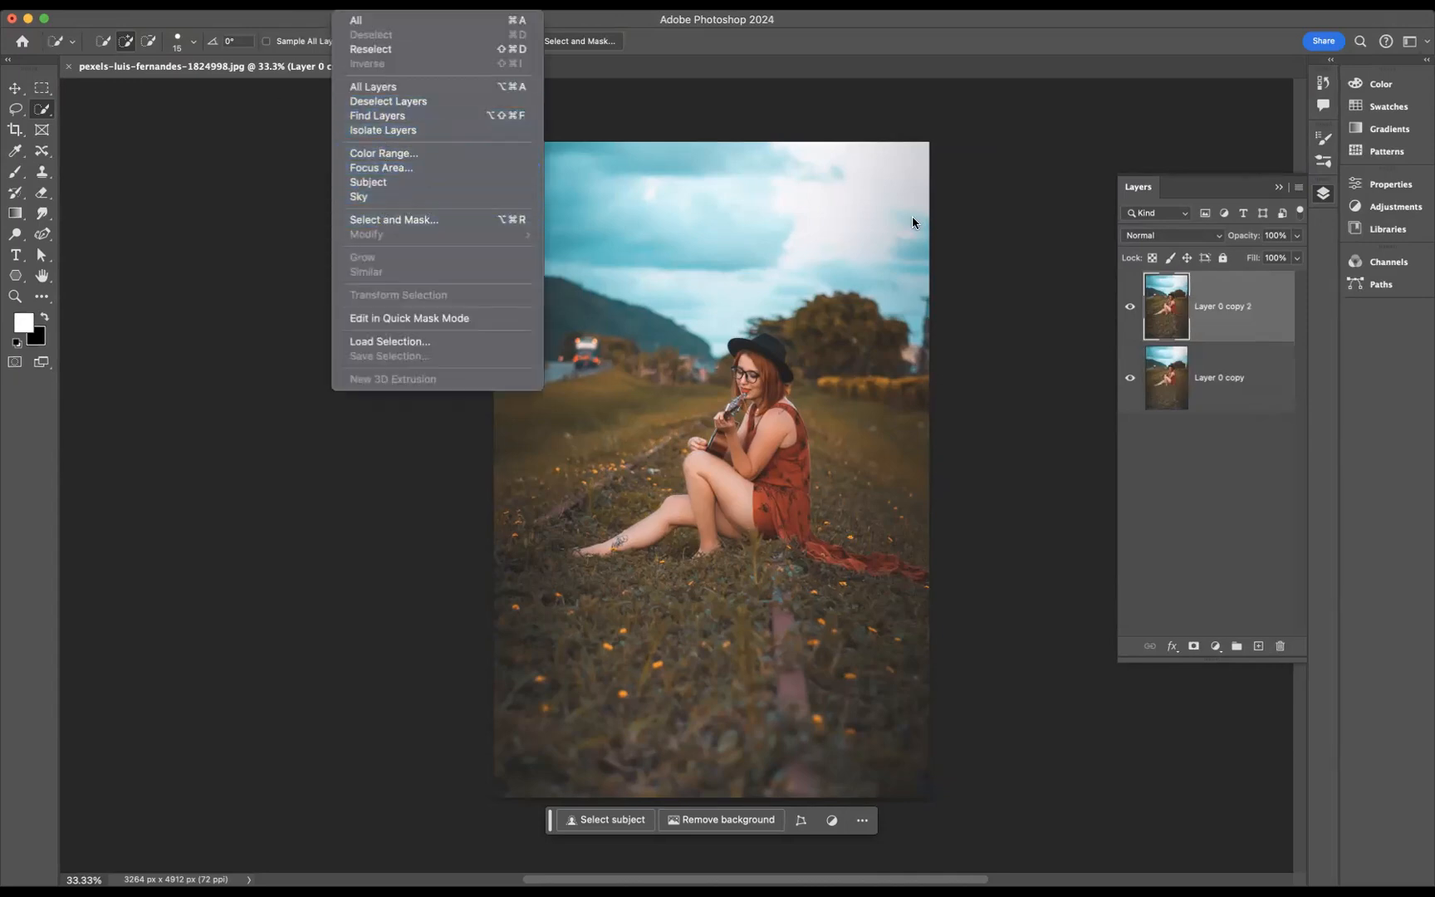
left_click(402, 182)
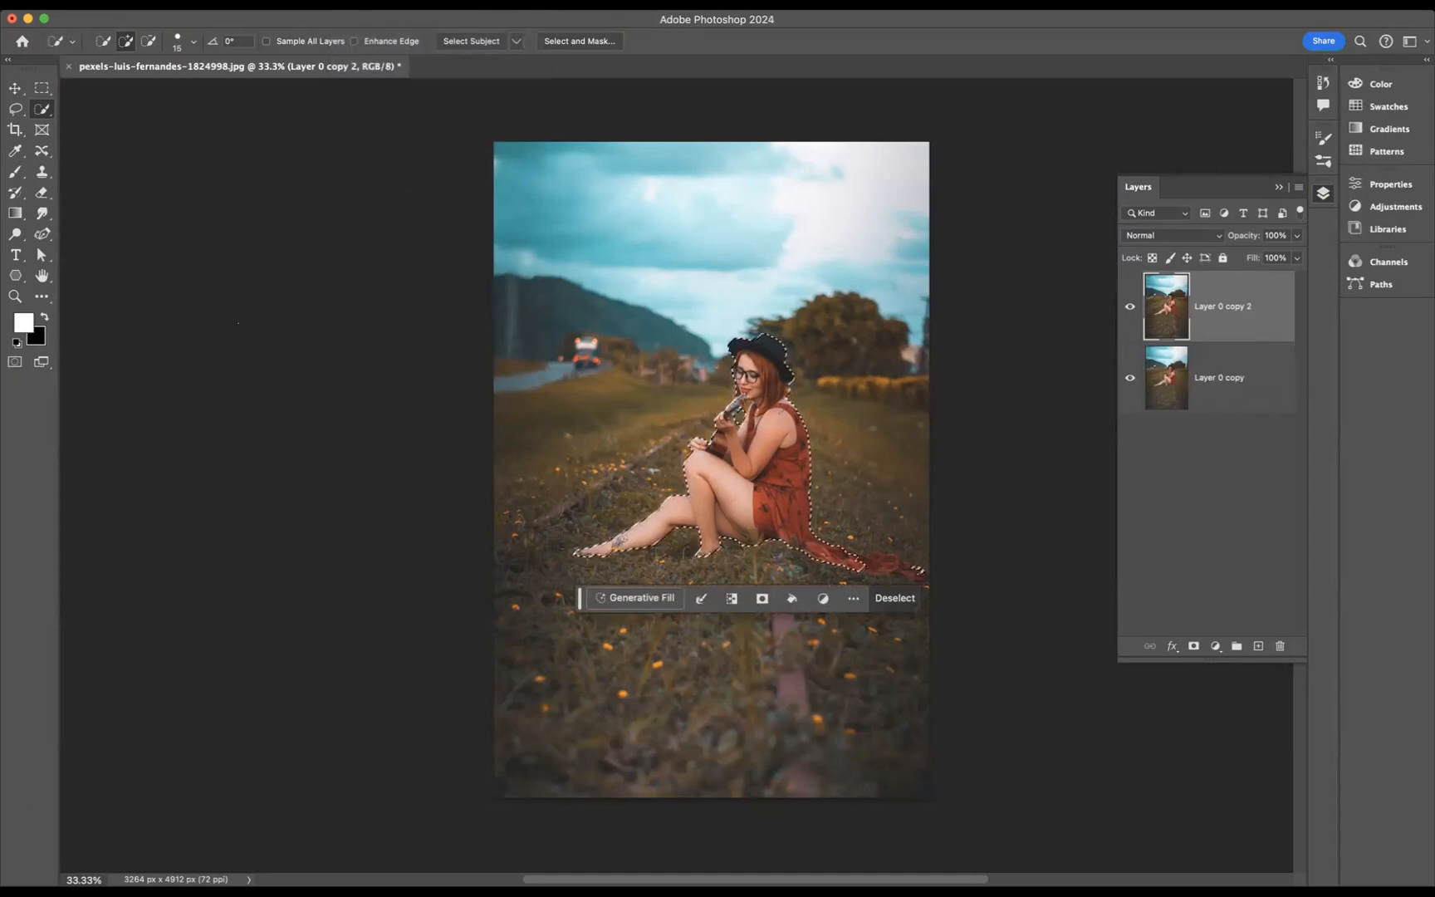
Add the missing end of the dress train with the Quick Selection tool and mask the duplicate layer with the selection
left_click(43, 109)
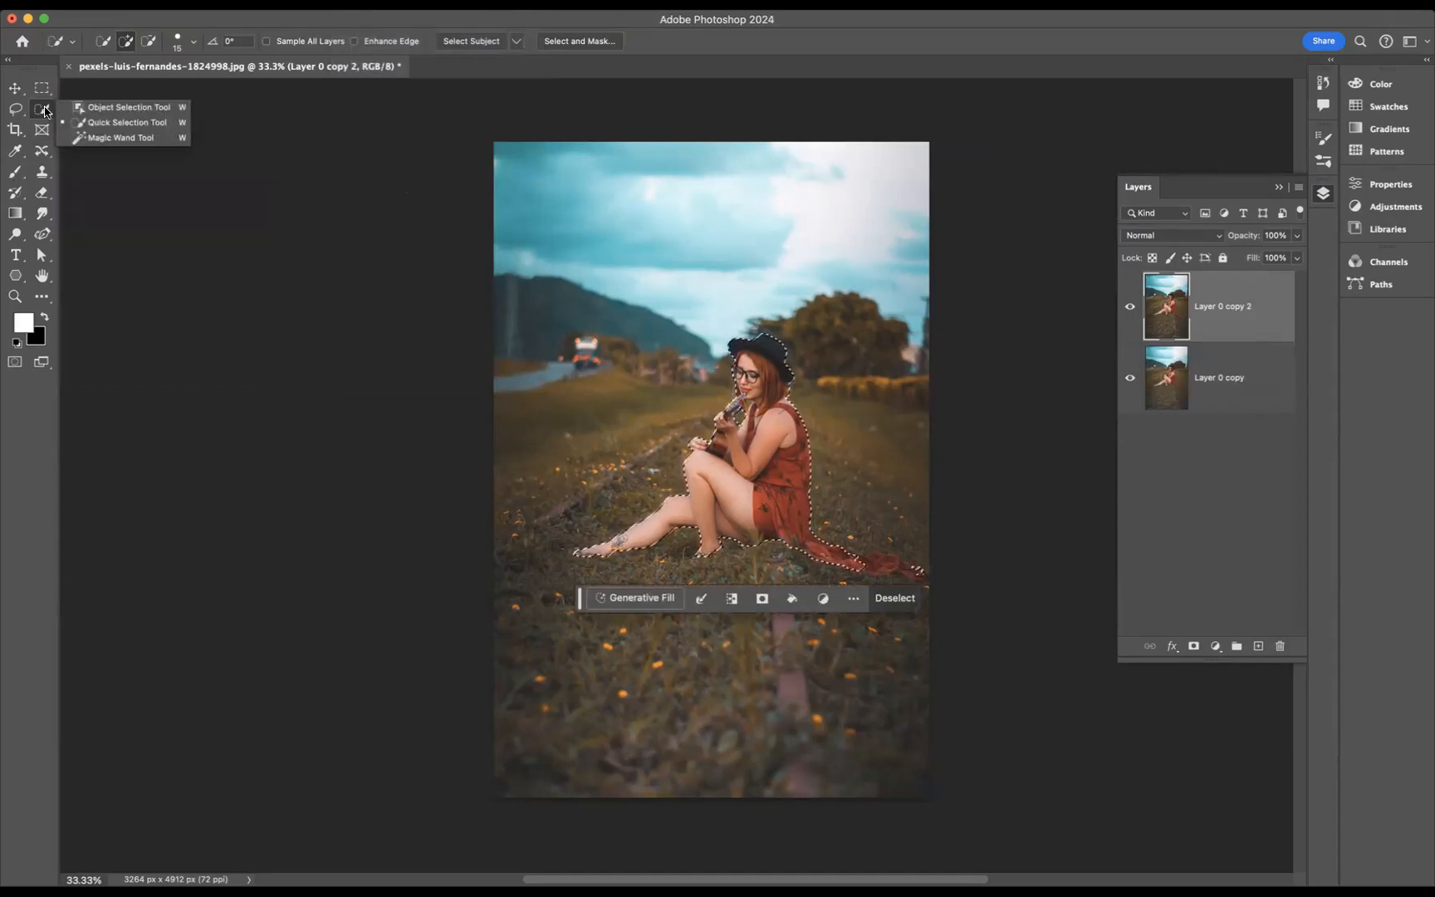
left_click(138, 124)
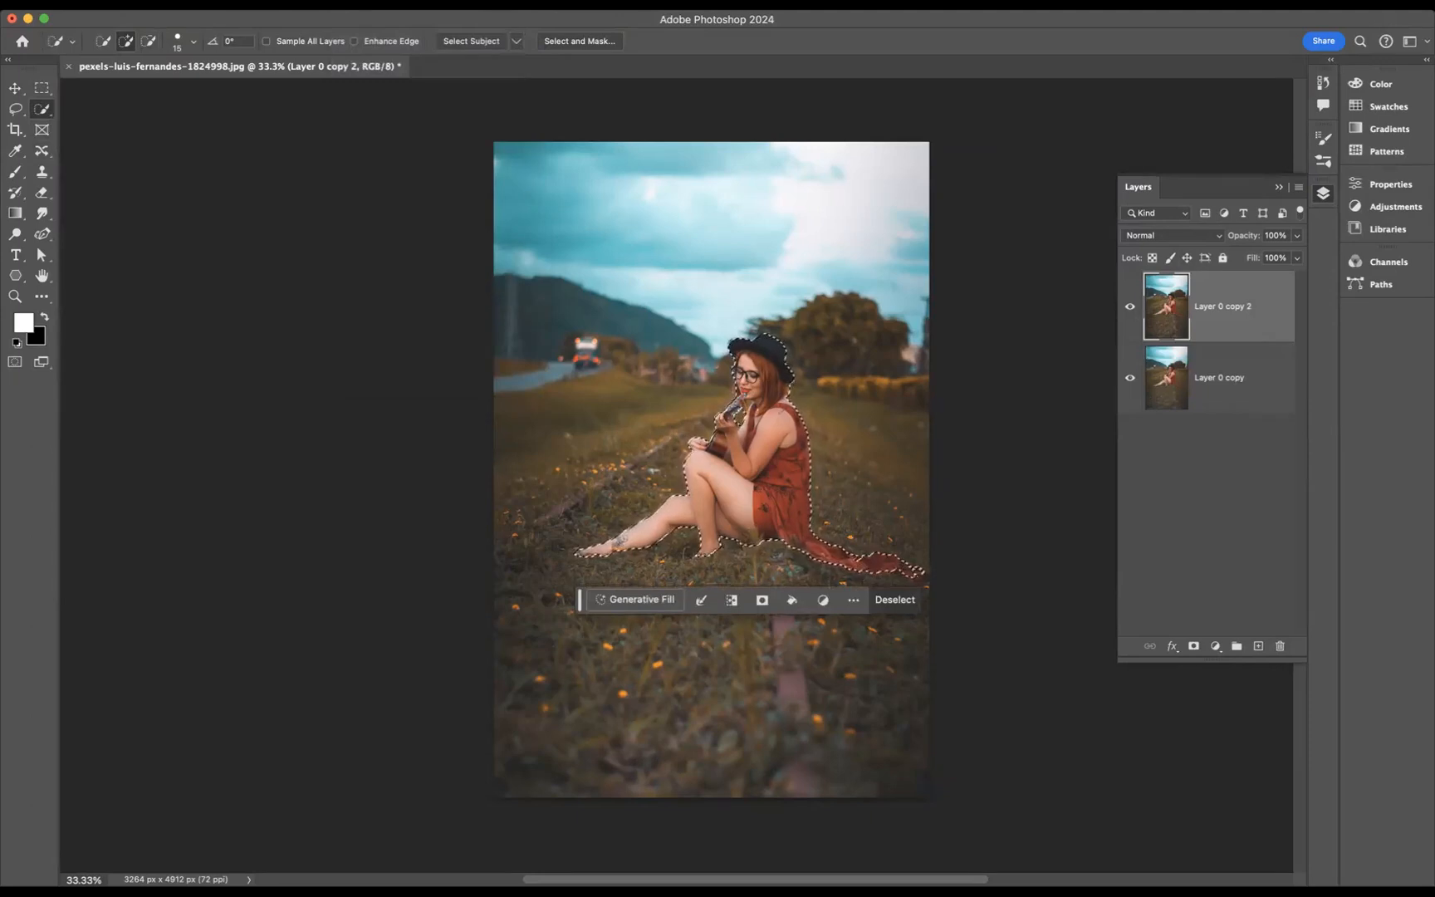
left_click(919, 574)
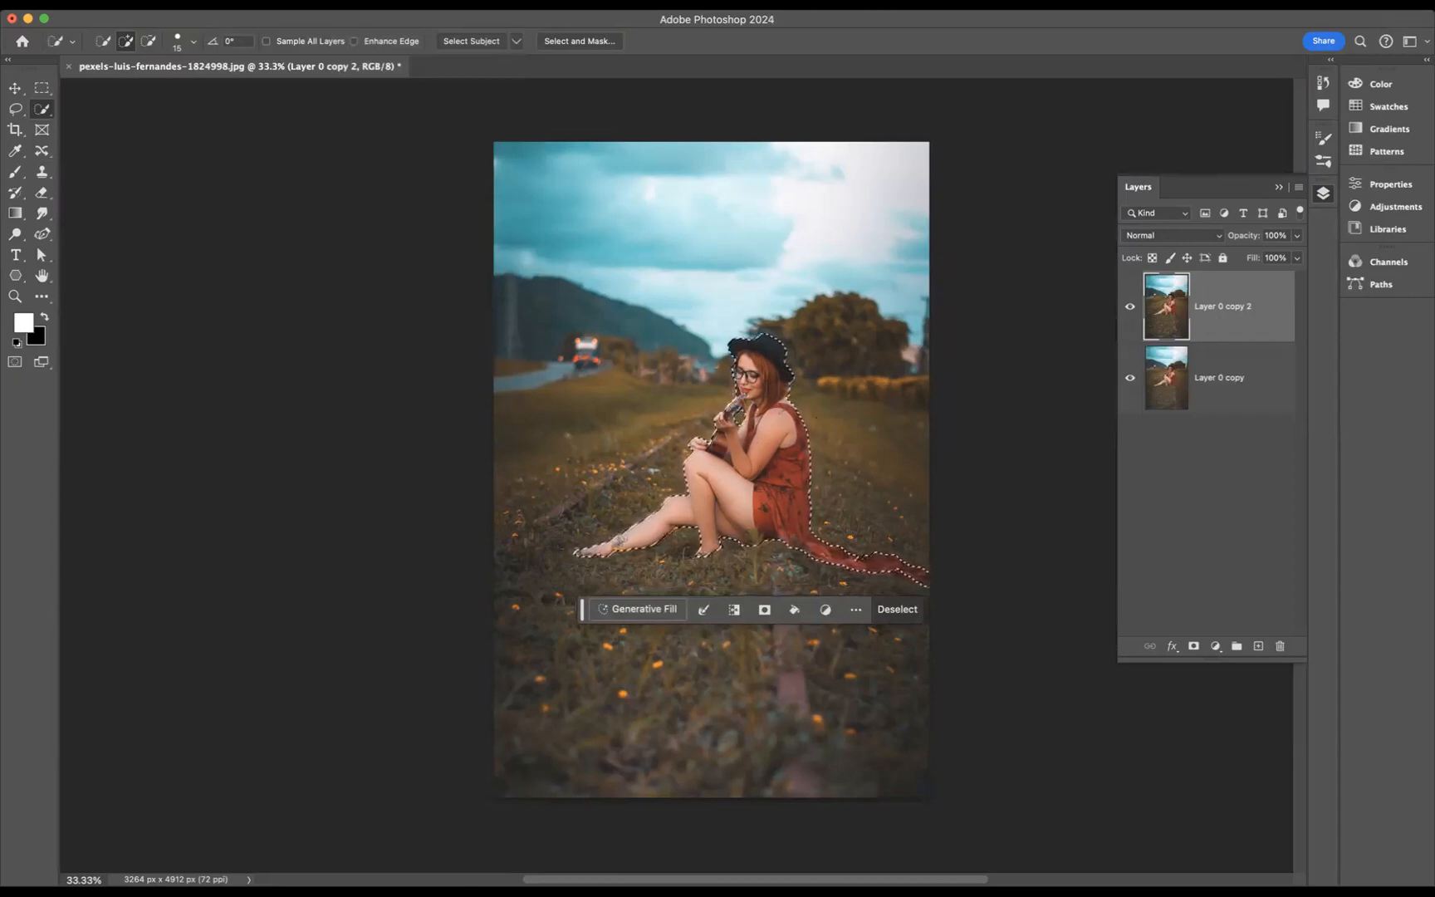
left_click(1193, 647)
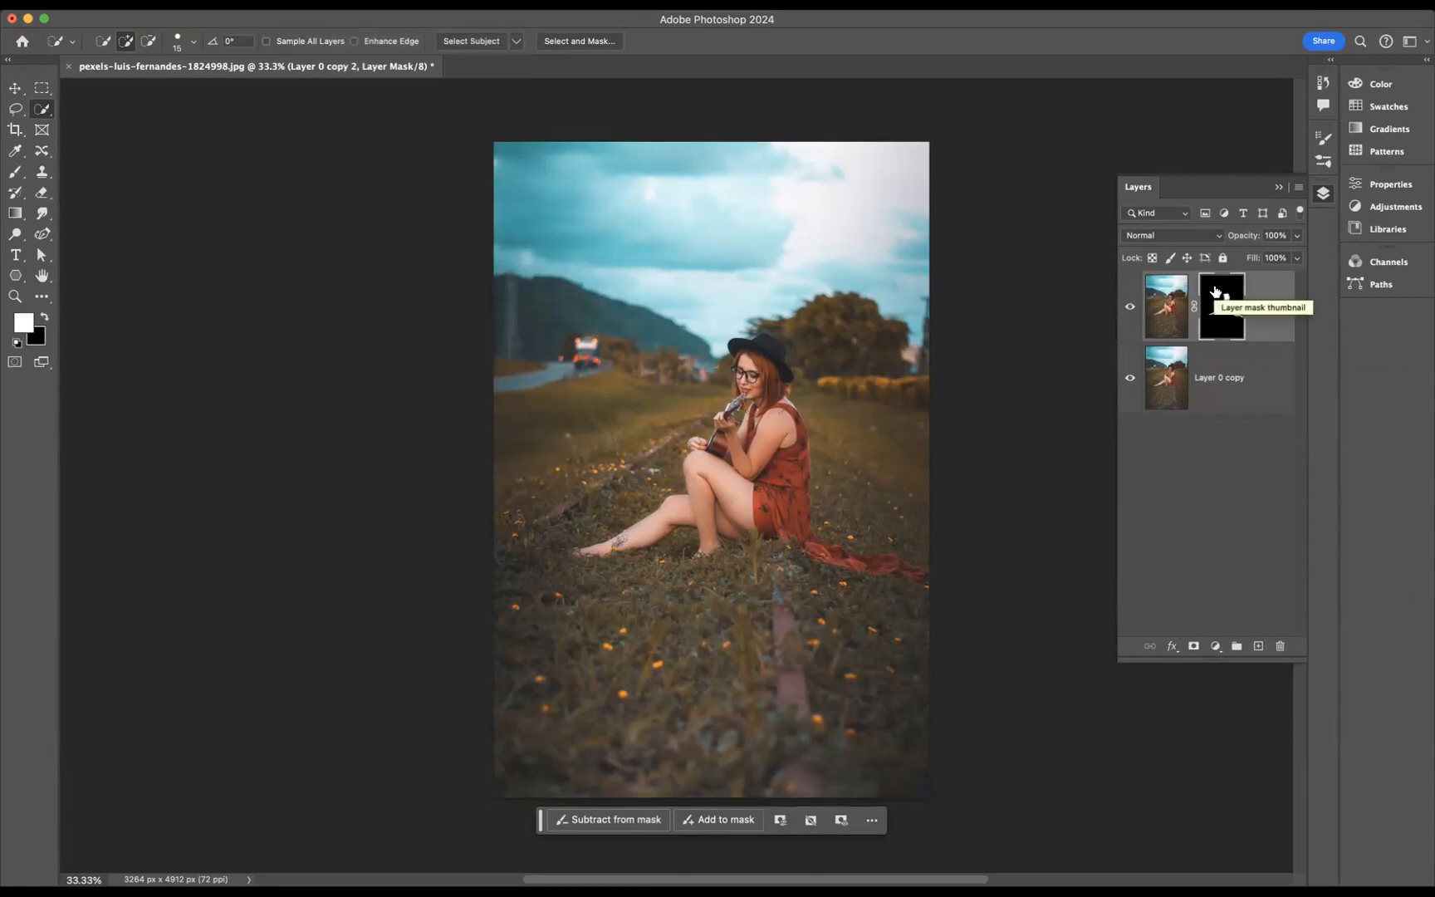
Load the layer mask as a selection and expand it by 30 pixels
left_click(1216, 292, "super")
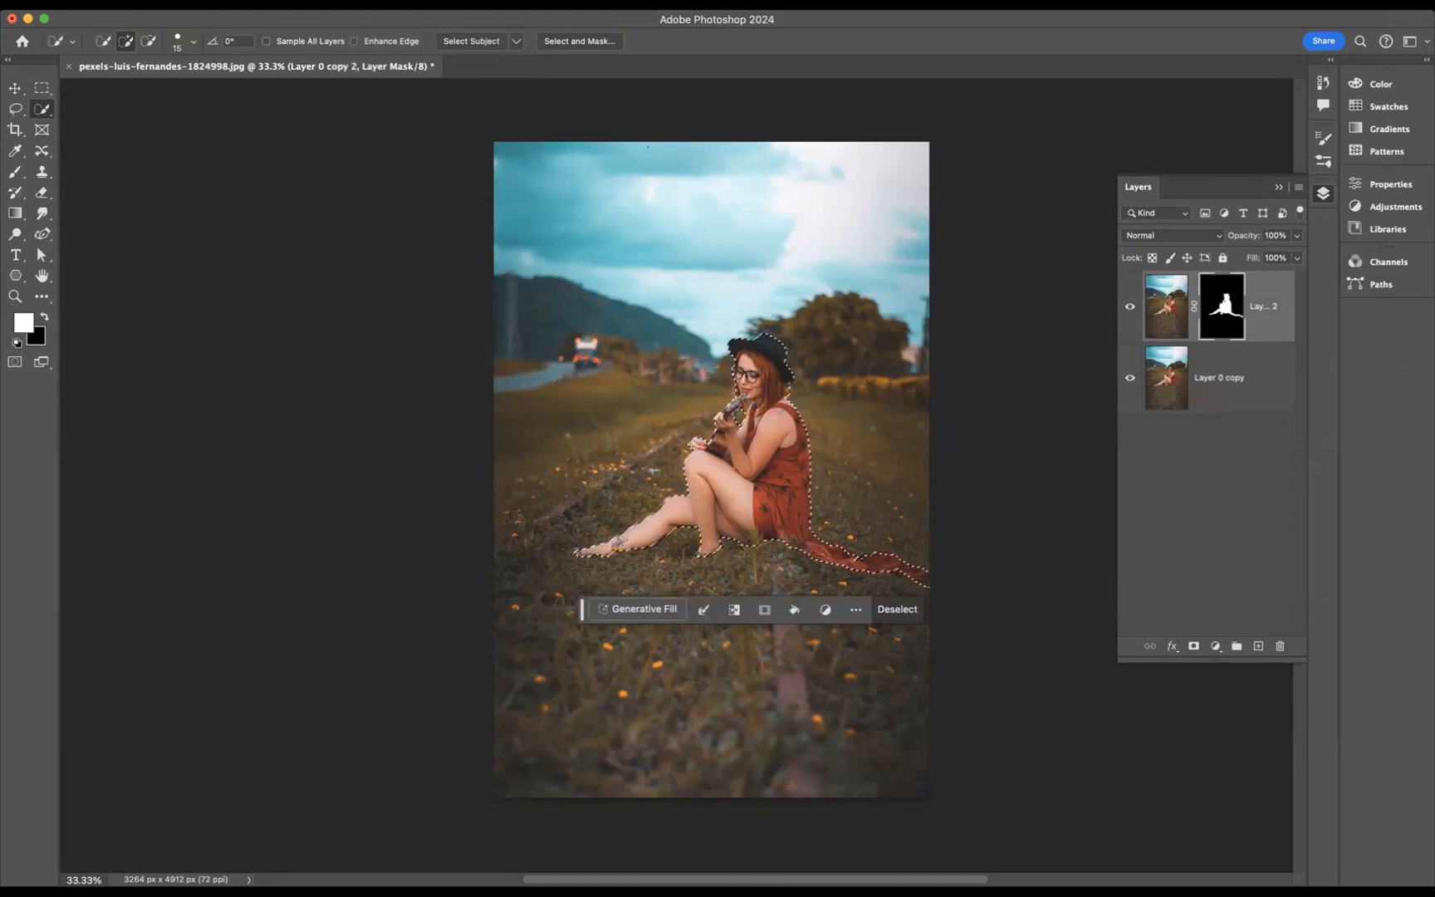
left_click(353, 3)
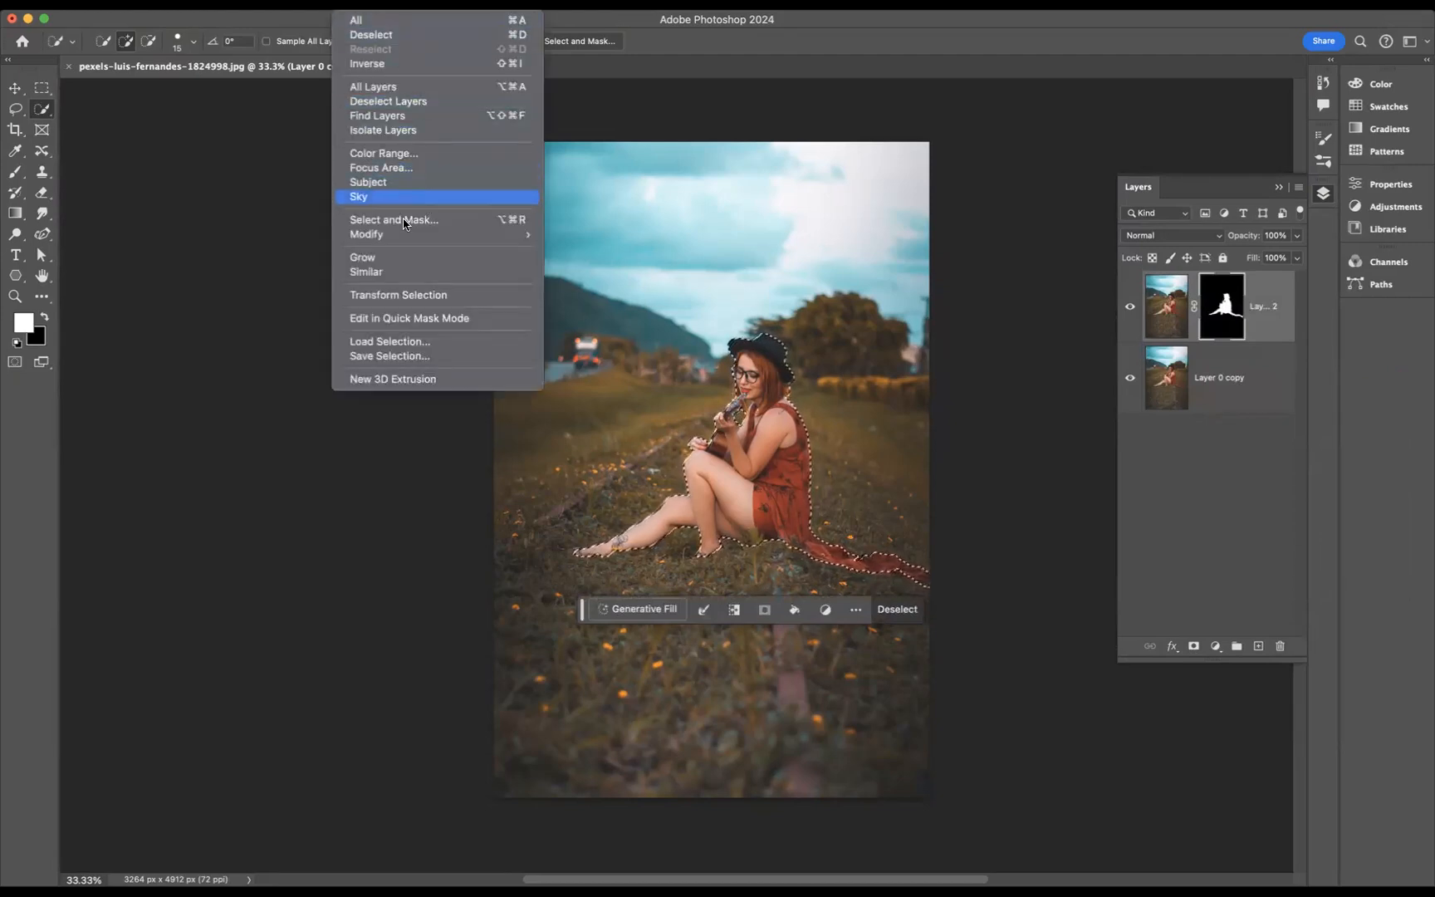
mouse_move(401, 237)
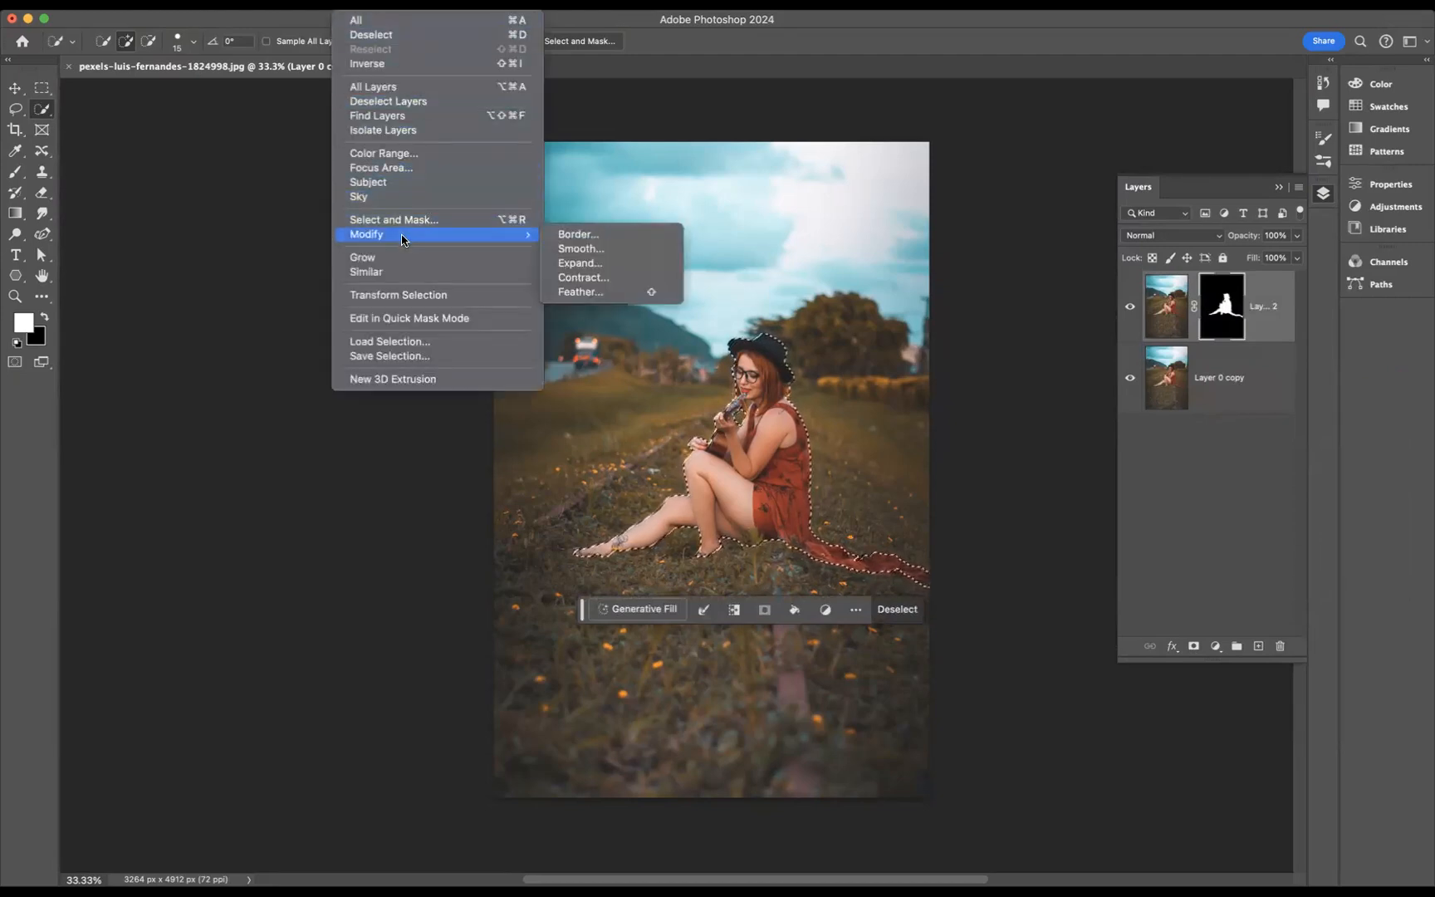
left_click(593, 265)
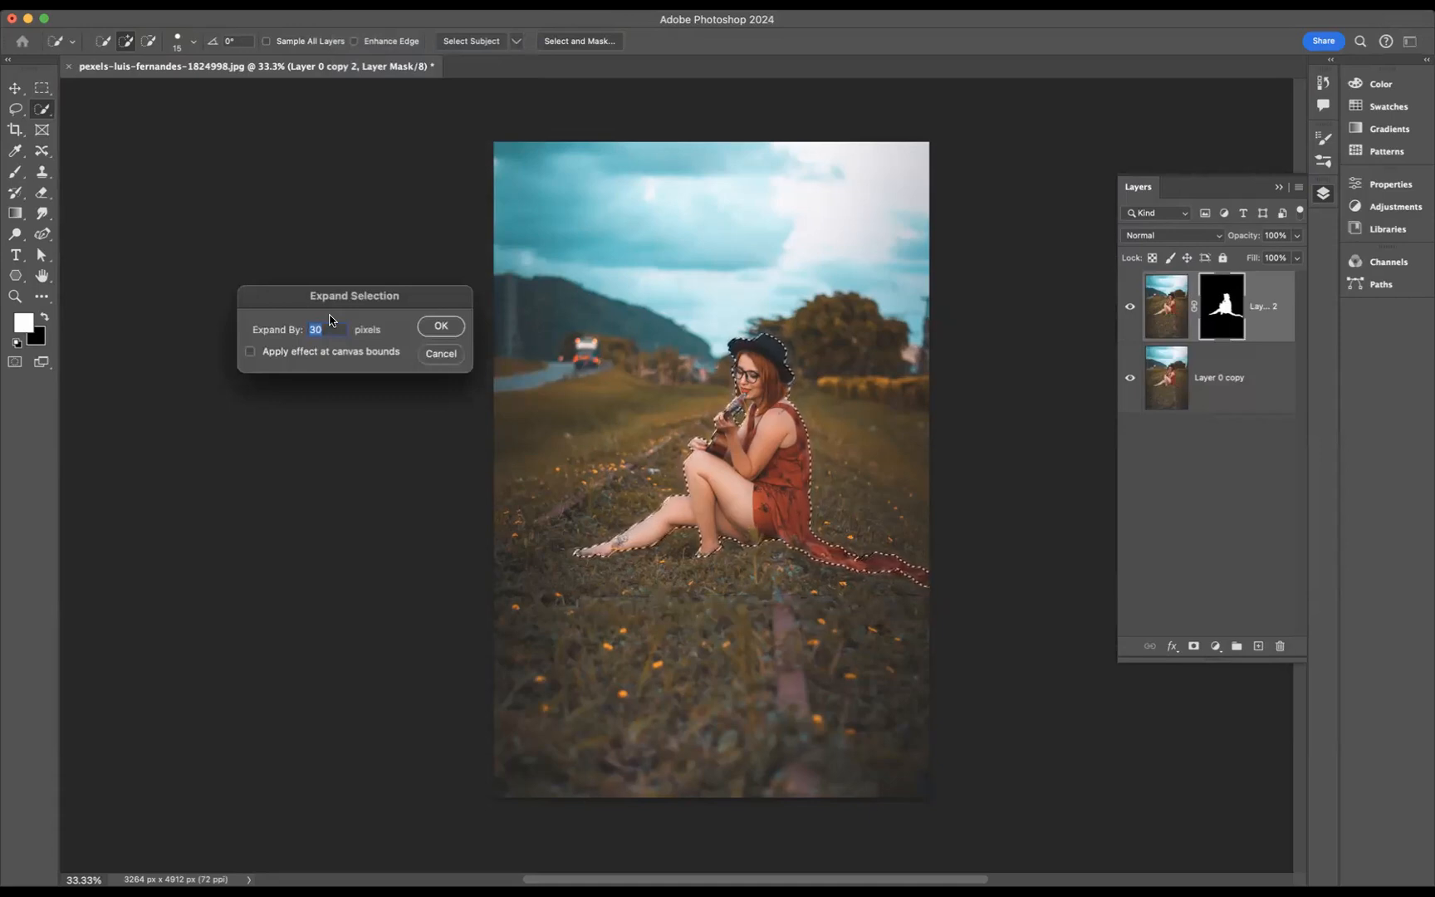
left_click(441, 327)
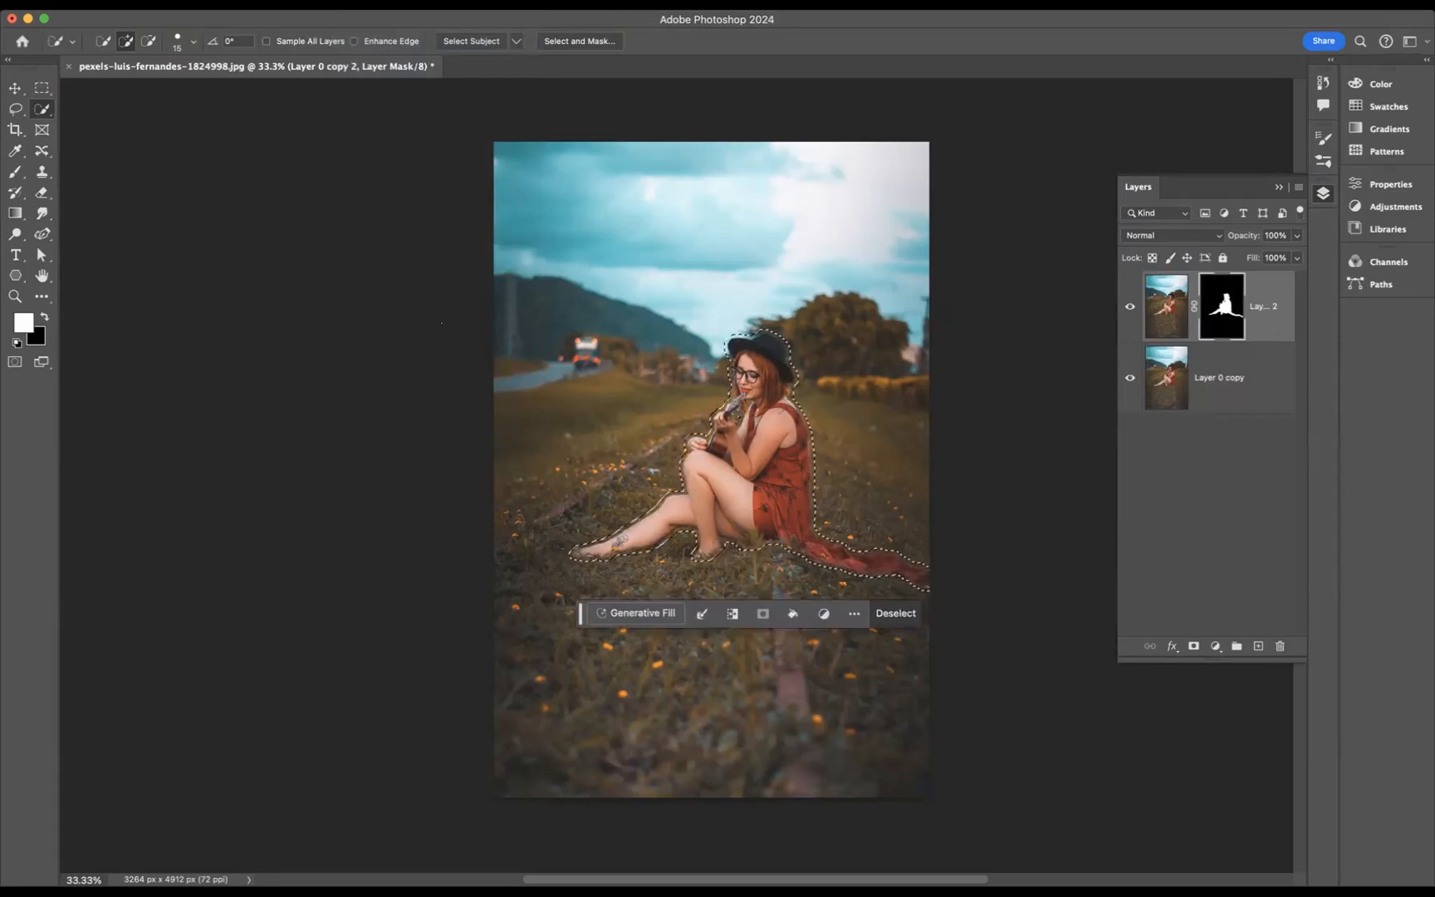
Remove the woman from the lower layer with Delete and Fill Selection, and check the filled background by toggling the masked layer's visibility
left_click(1254, 373)
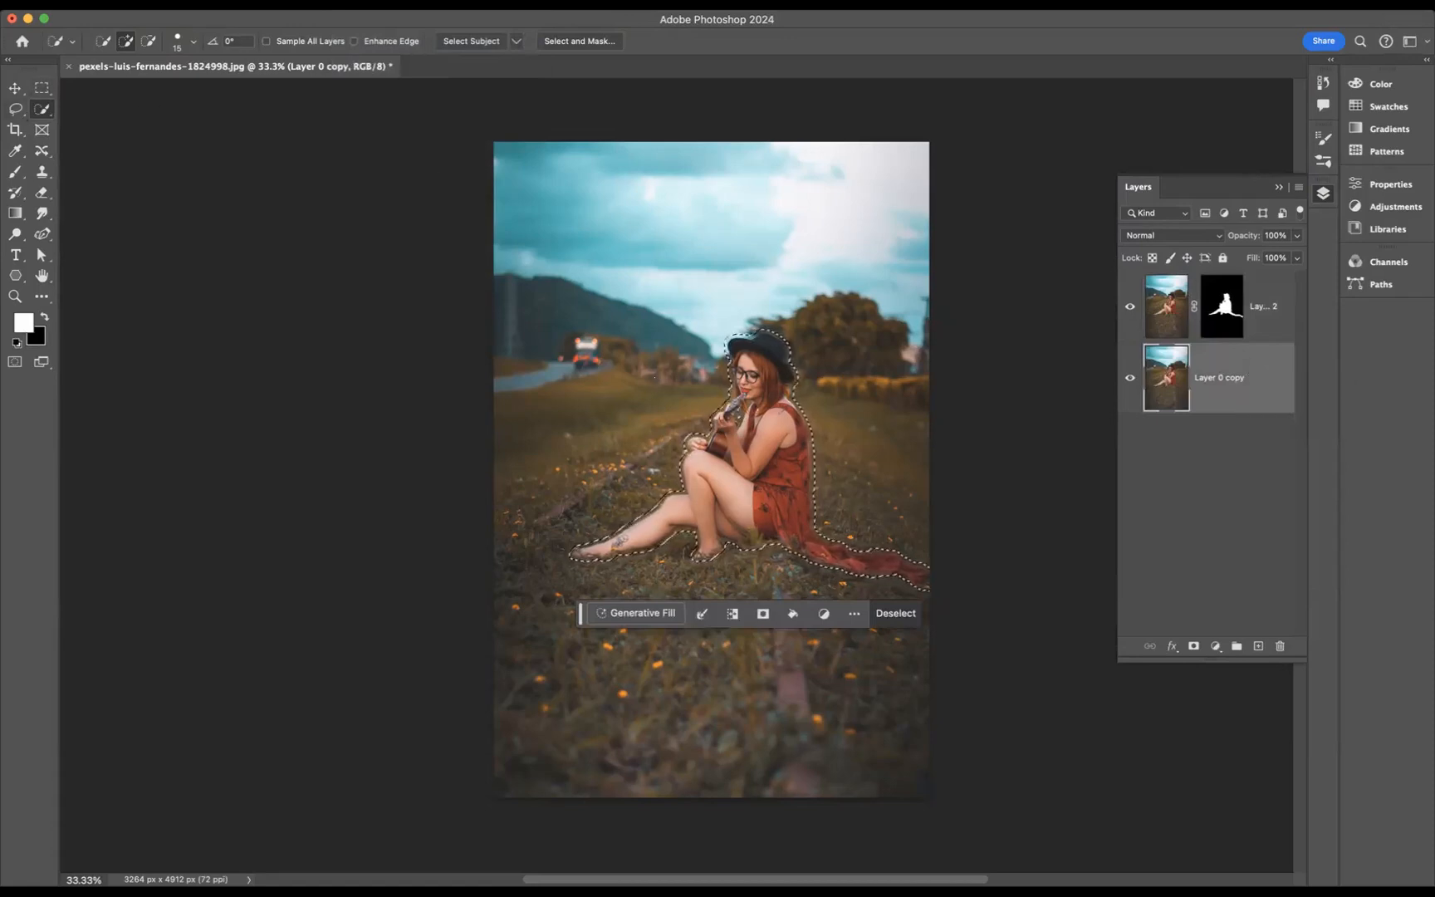
right_click(766, 414)
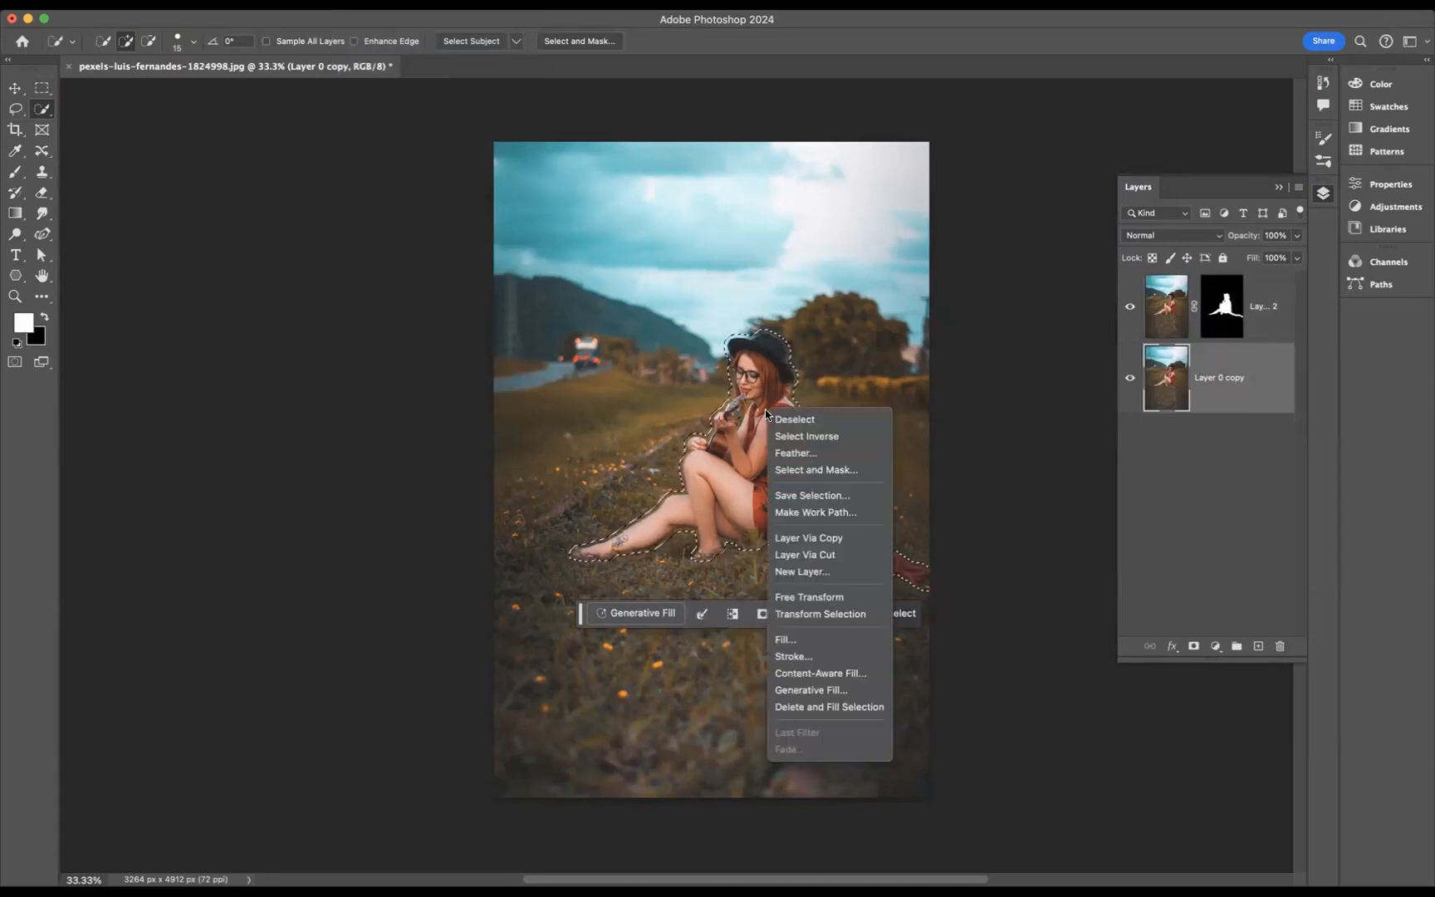
left_click(856, 711)
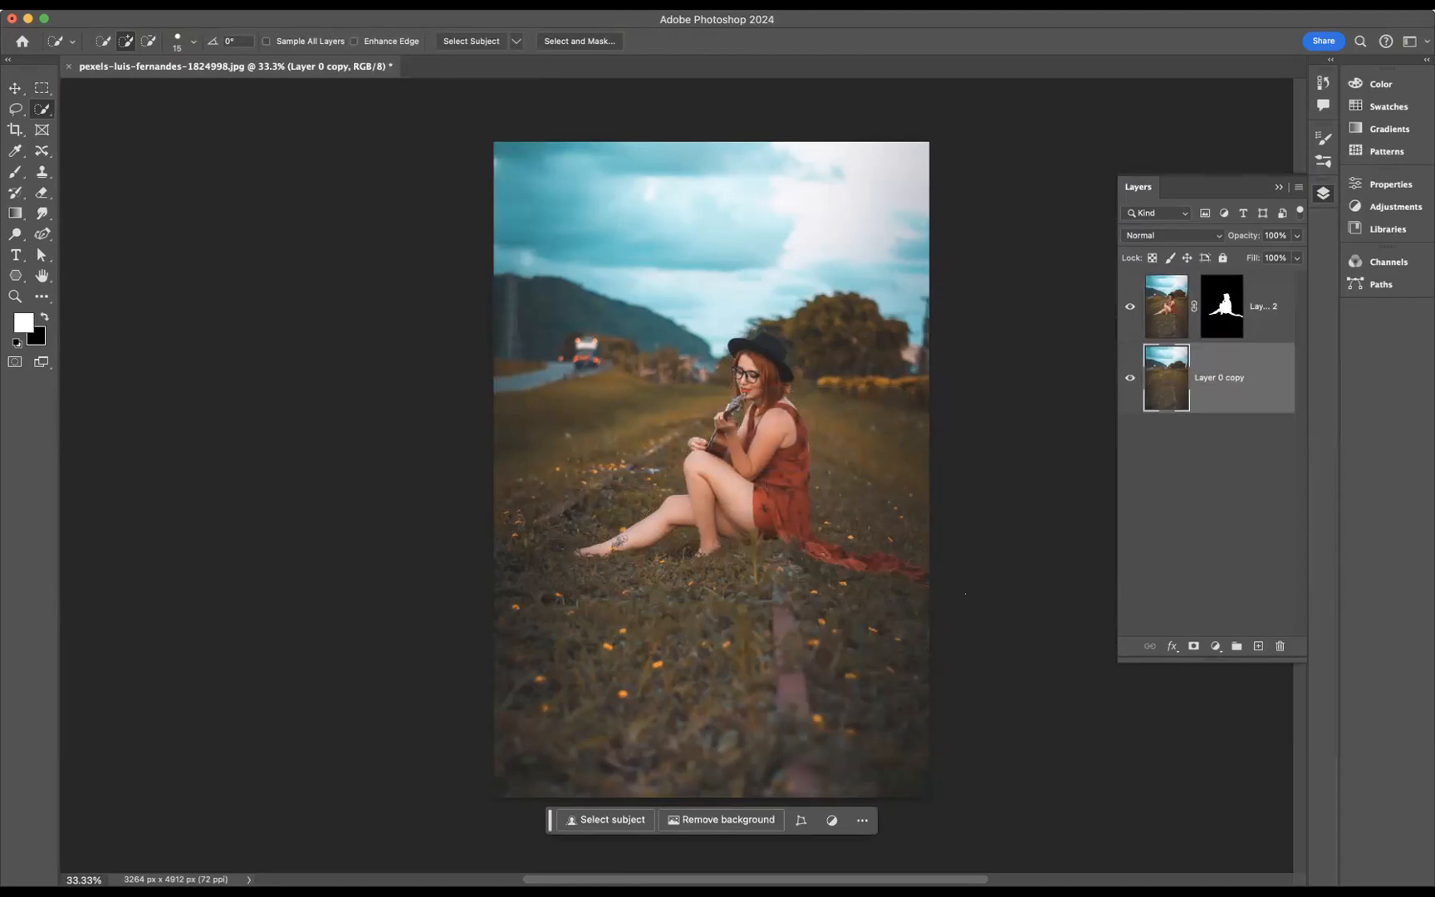
left_click(1130, 307)
left_click(1130, 307)
left_click(1130, 307)
left_click(1130, 309)
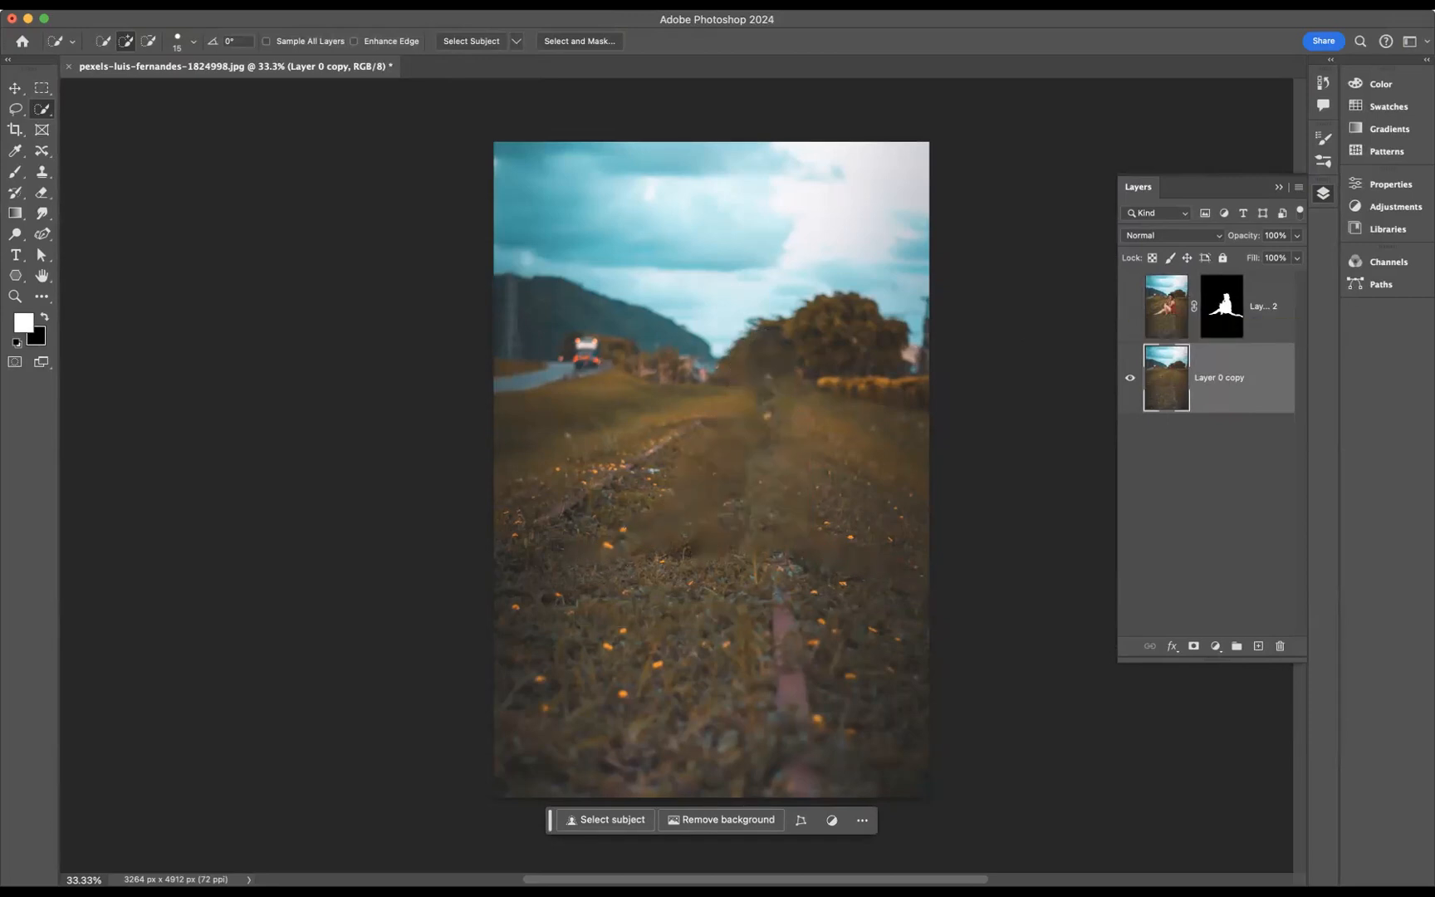
left_click(1130, 306)
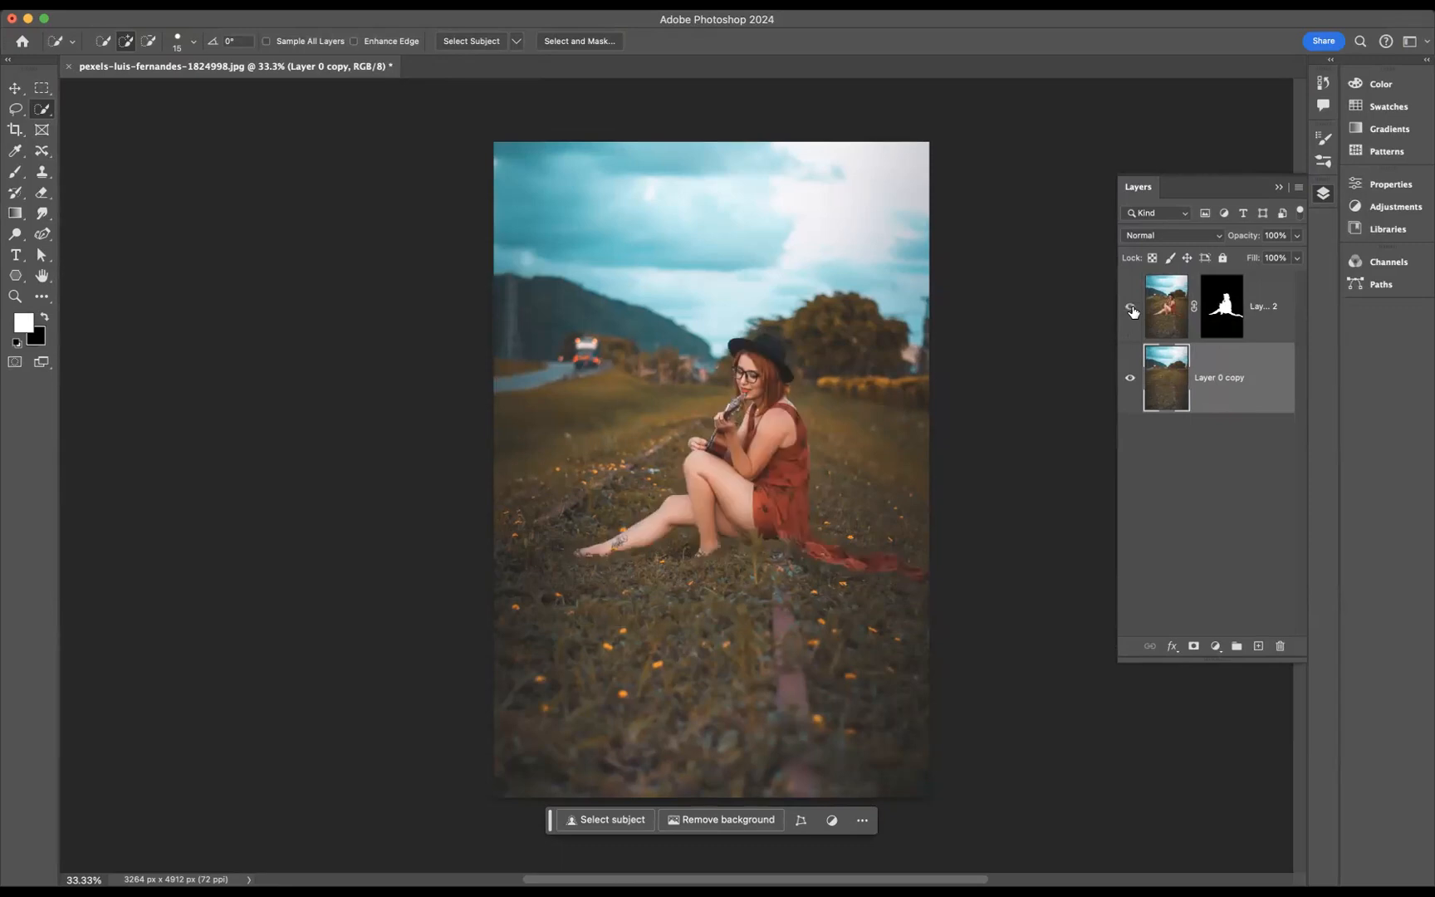
Convert the lower layer to a smart object and add a 99 px Tilt-Shift blur, pulling both dashed transition lines closer to the woman
right_click(1261, 375)
left_click(1296, 379)
left_click(419, 4)
mouse_move(439, 209)
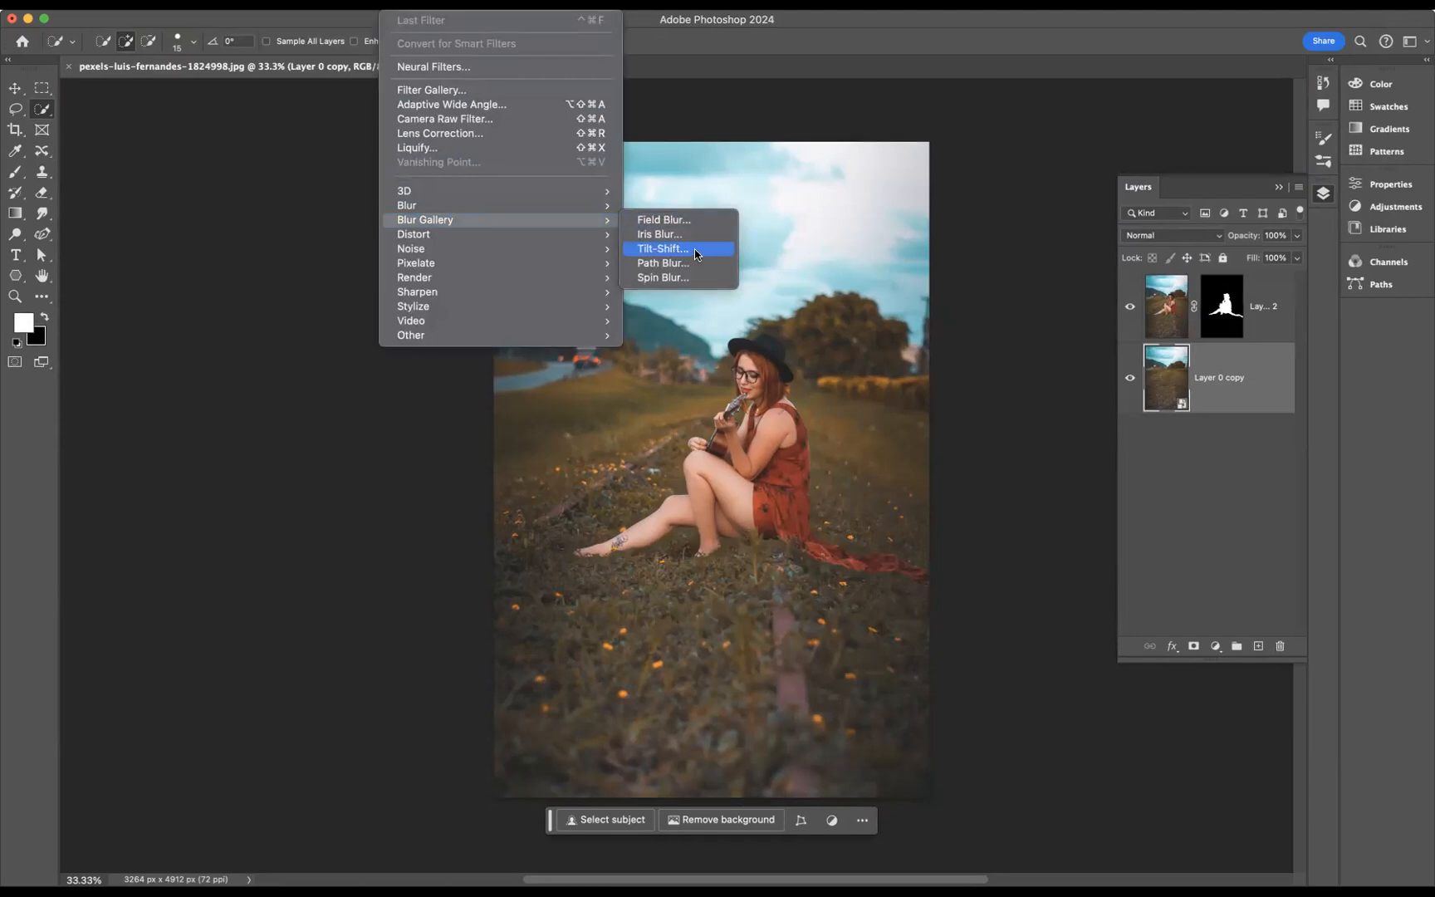
left_click(696, 250)
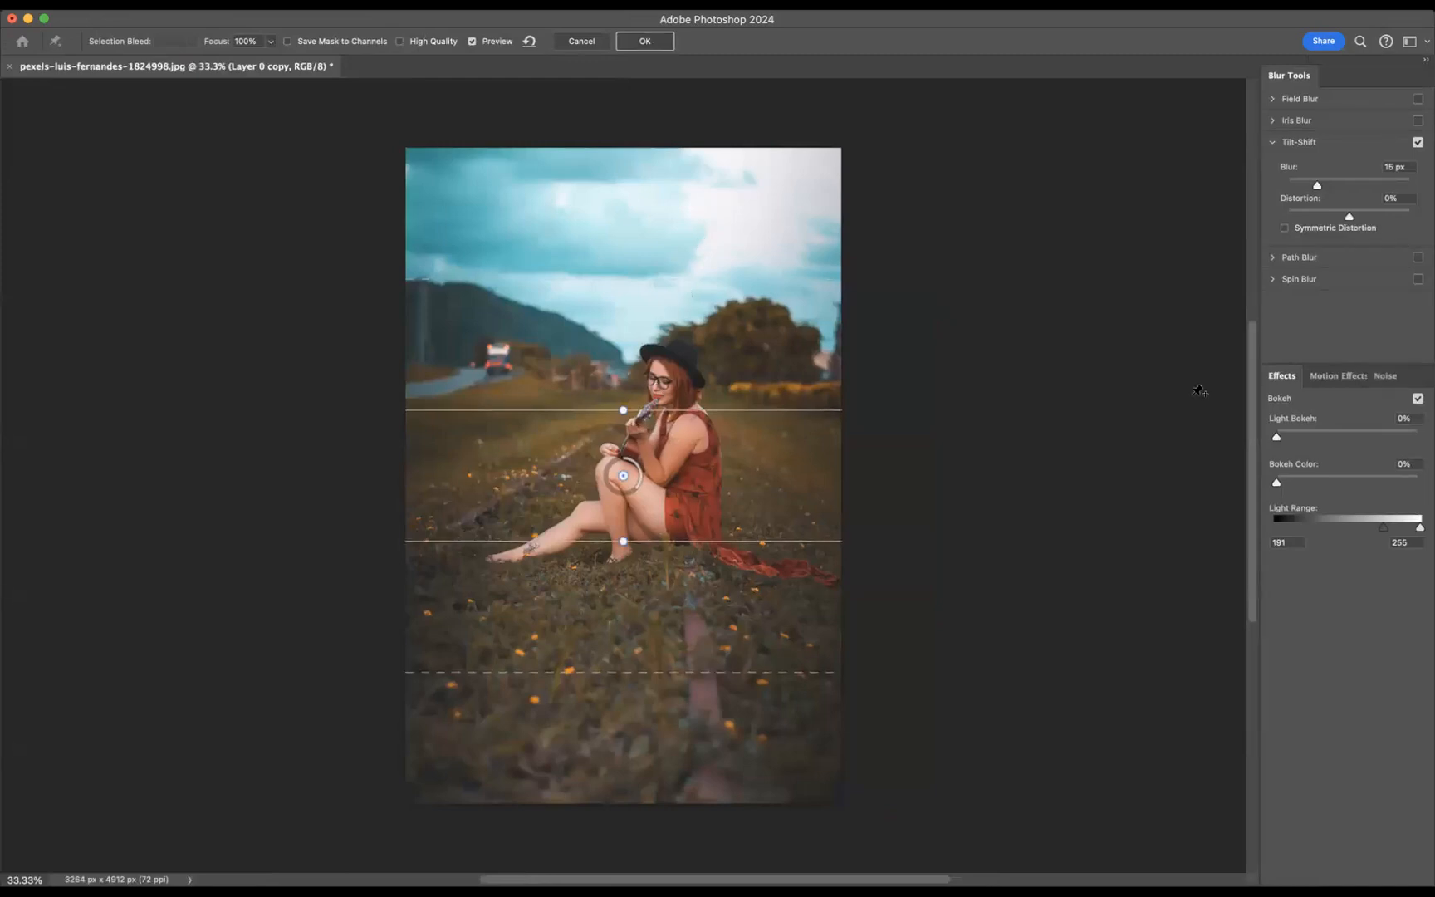
left_click_drag(1318, 187, 1350, 187)
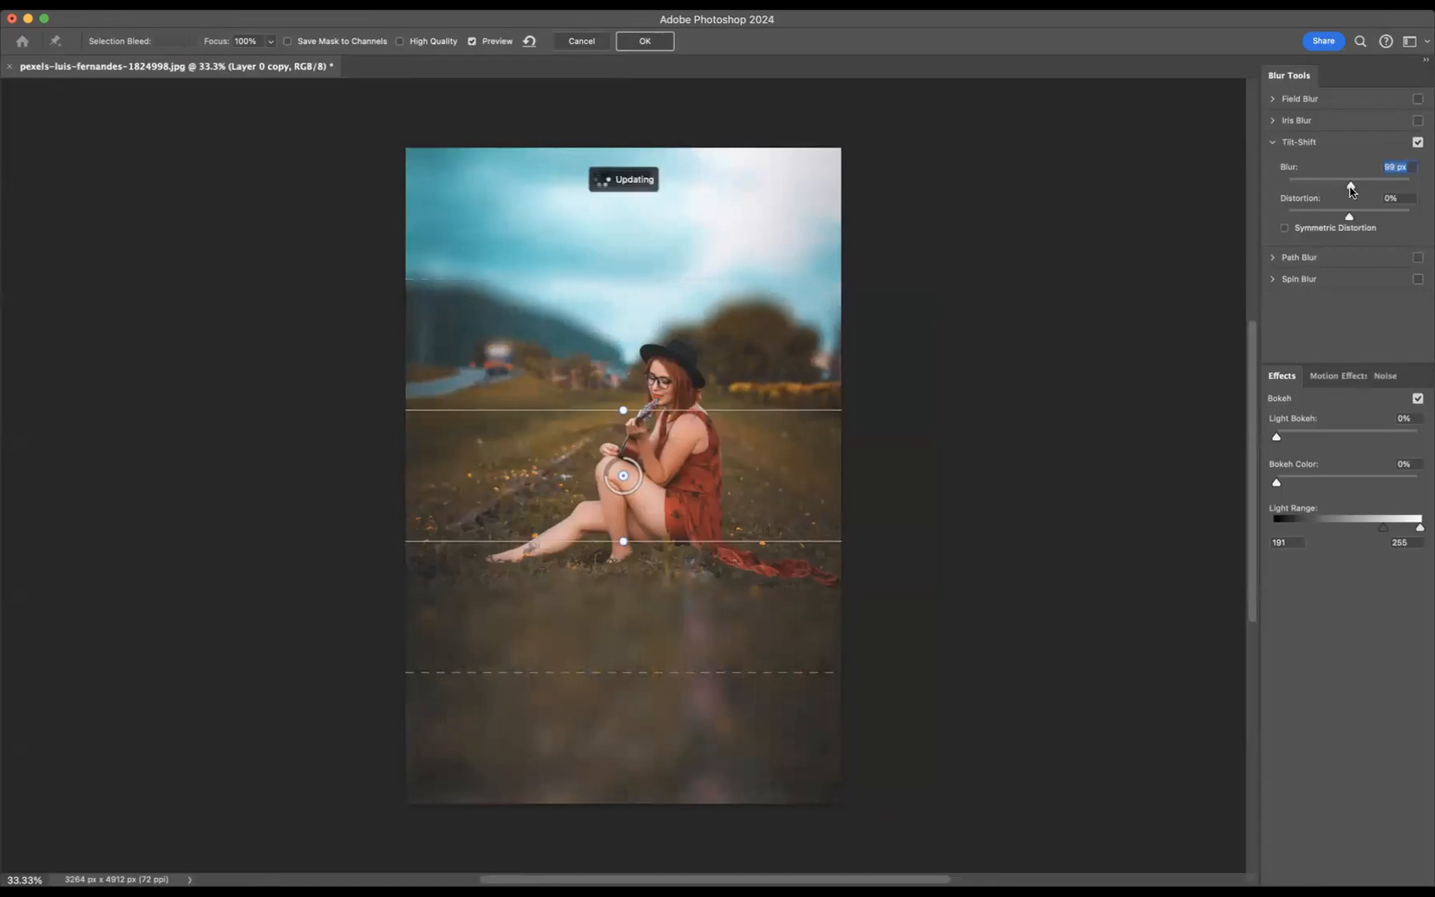
left_click_drag(654, 282, 653, 329)
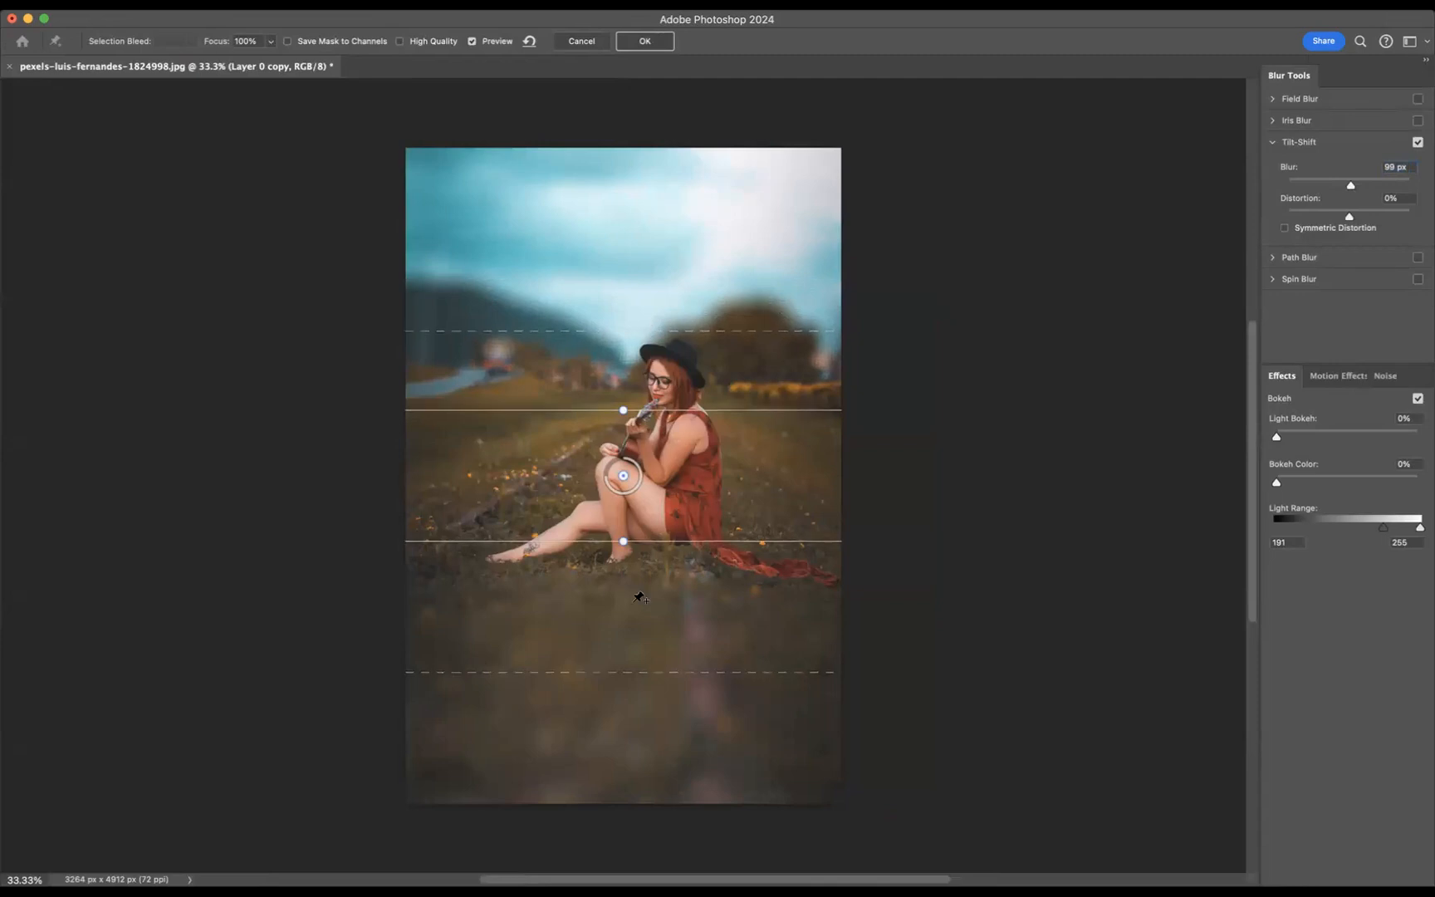
left_click_drag(615, 671, 615, 607)
Set the blur's Light Bokeh to 23%, Bokeh Color to 19% and the lower Light Range to 160, and apply the filter
left_click_drag(1276, 437, 1304, 487)
left_click_drag(1292, 542, 1258, 545)
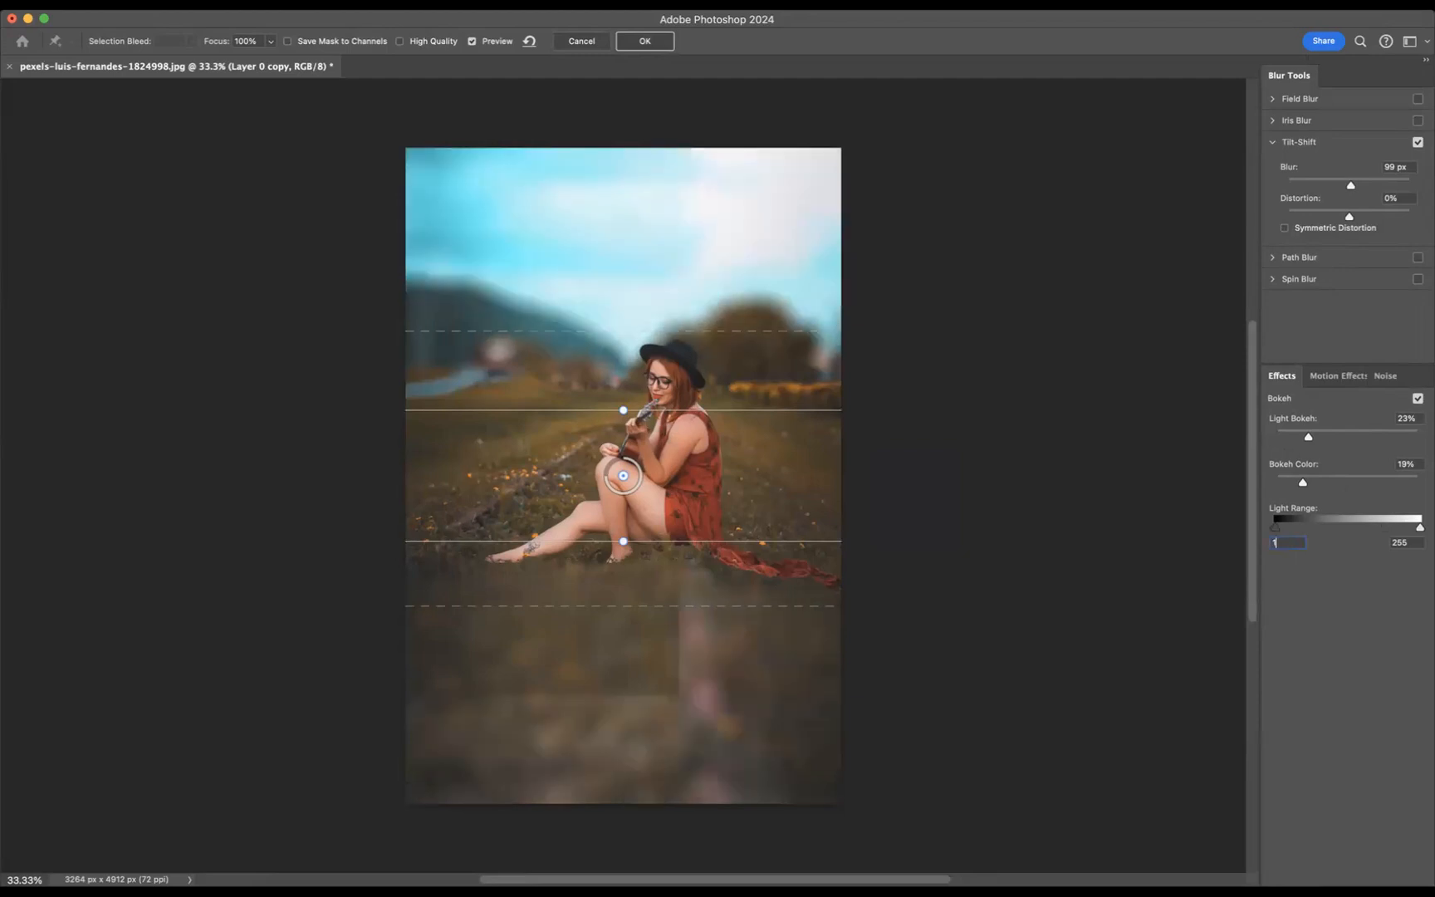
type("160")
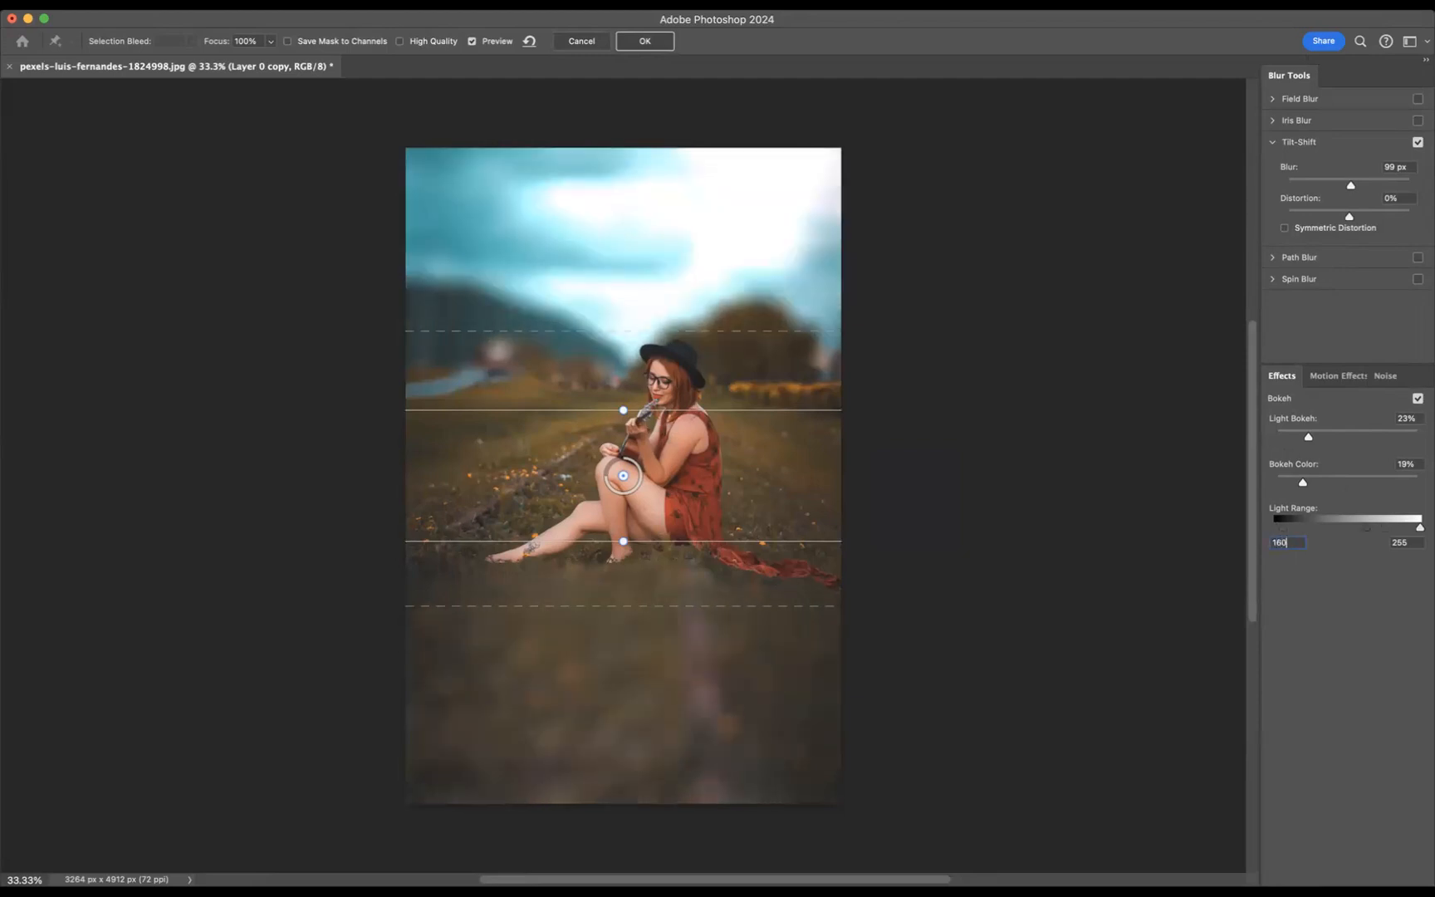
left_click(641, 43)
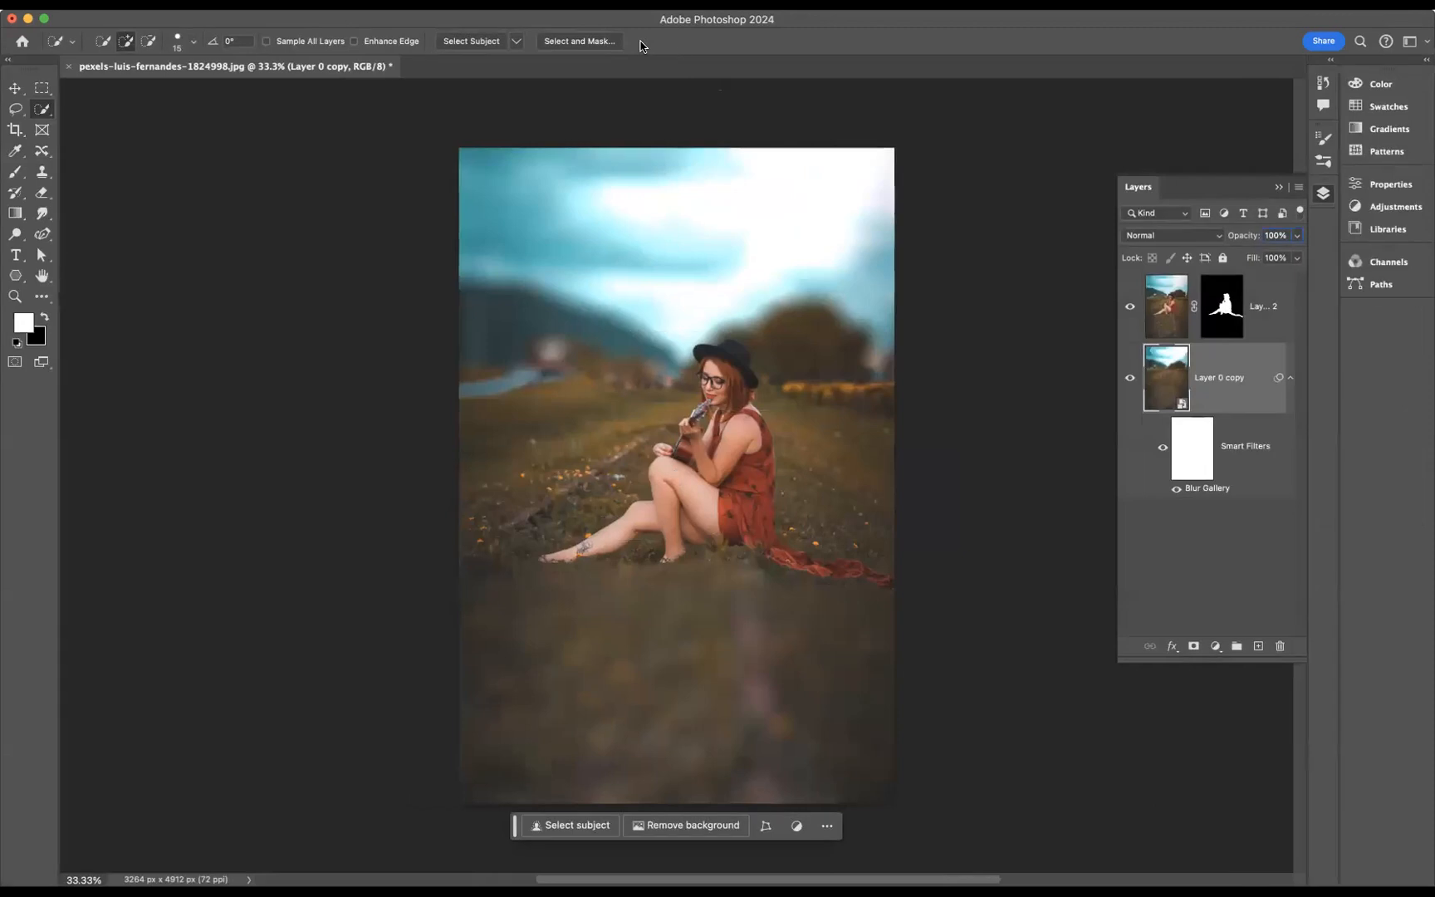
On a new top layer, paint a white glow over the photo's upper-left sky with a 3400 px Soft Round brush, at 88% layer opacity
left_click(1278, 297)
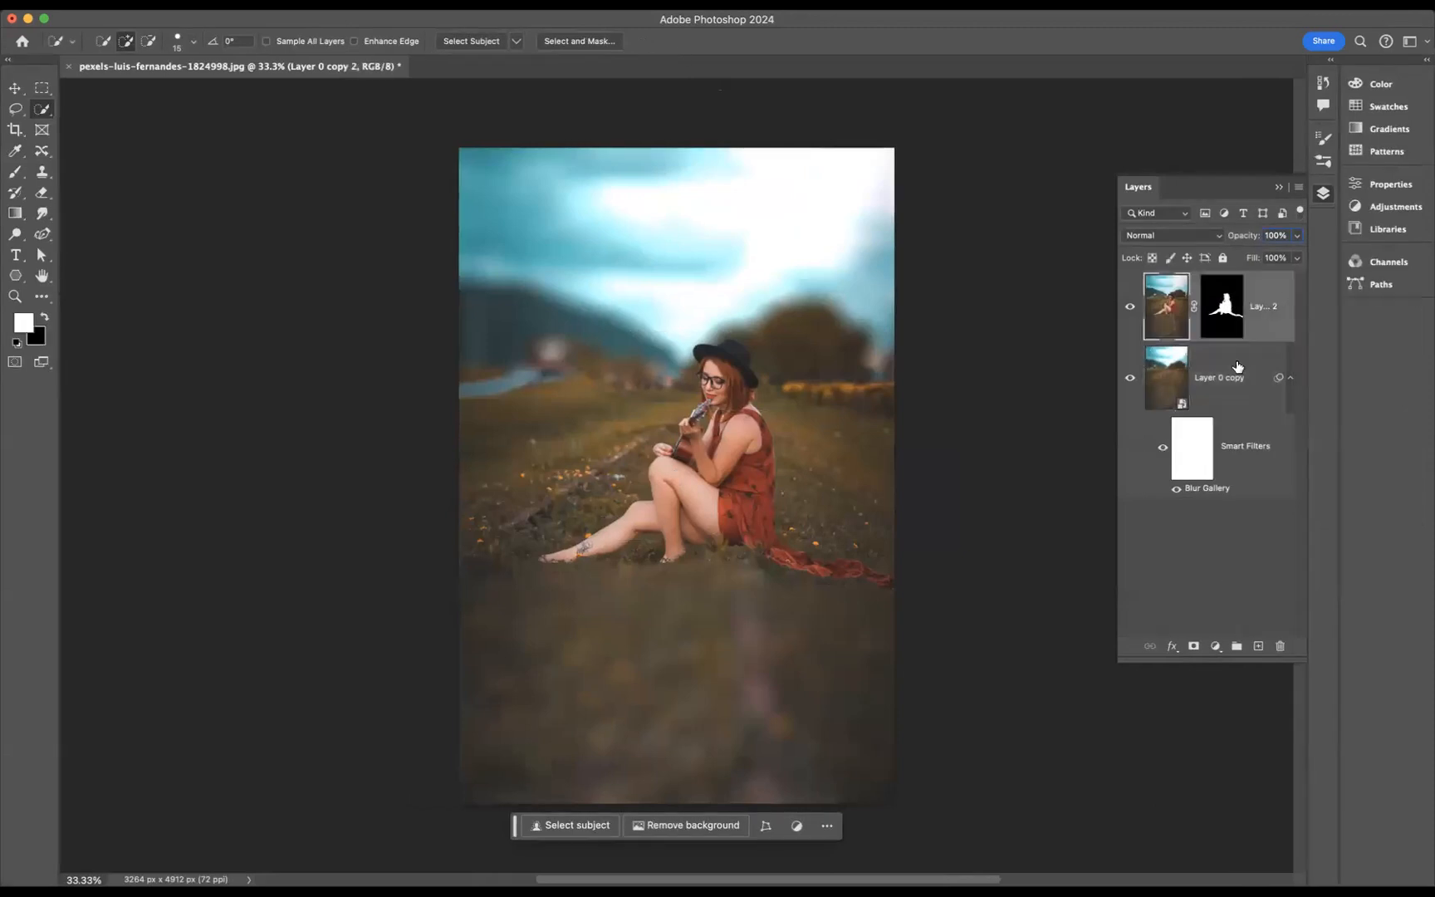
left_click(1258, 646)
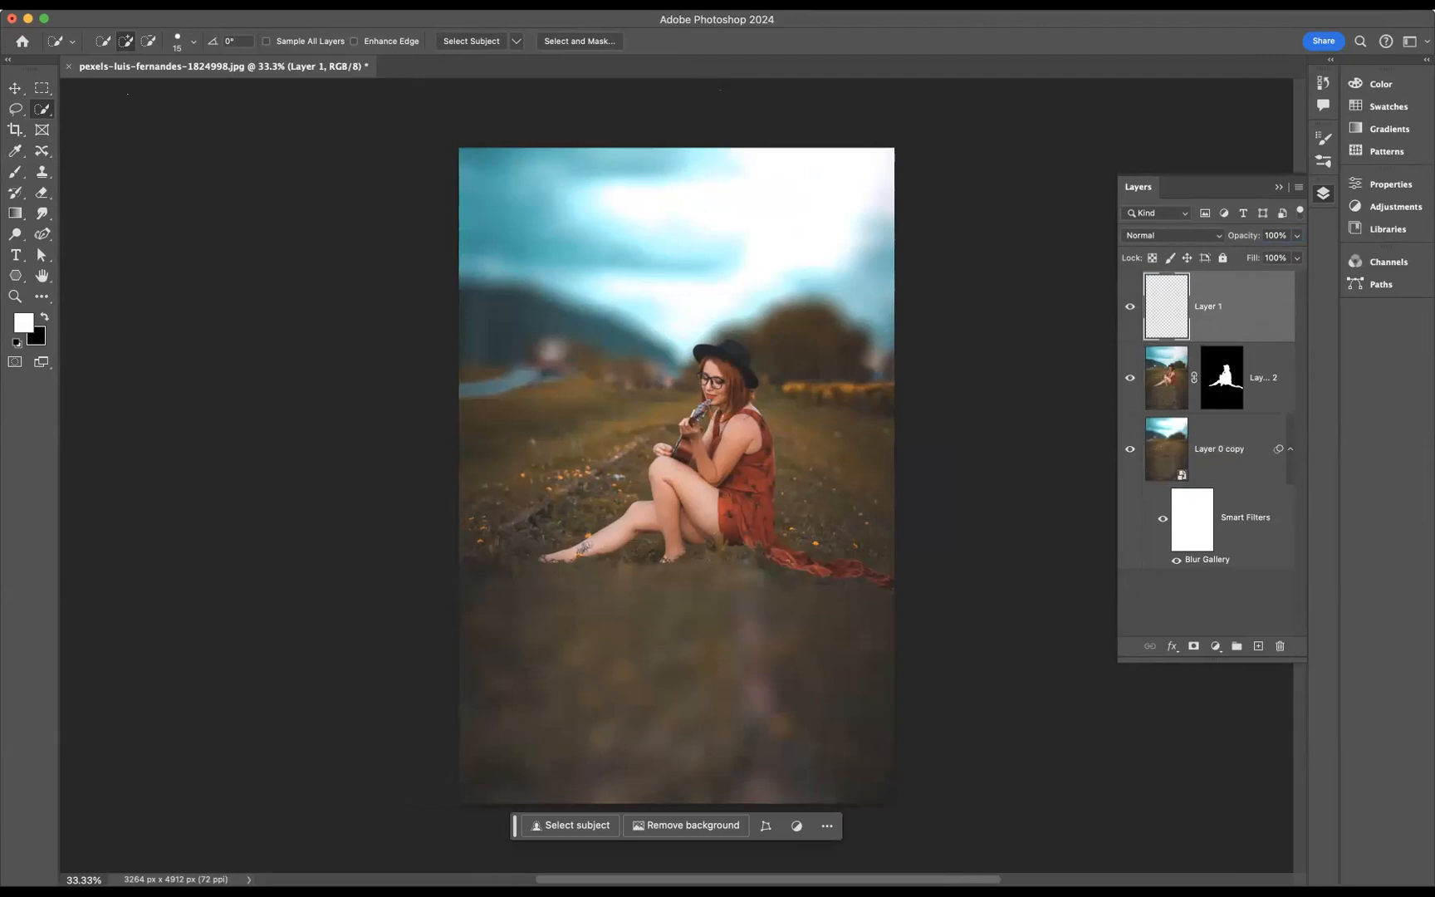
left_click(13, 173)
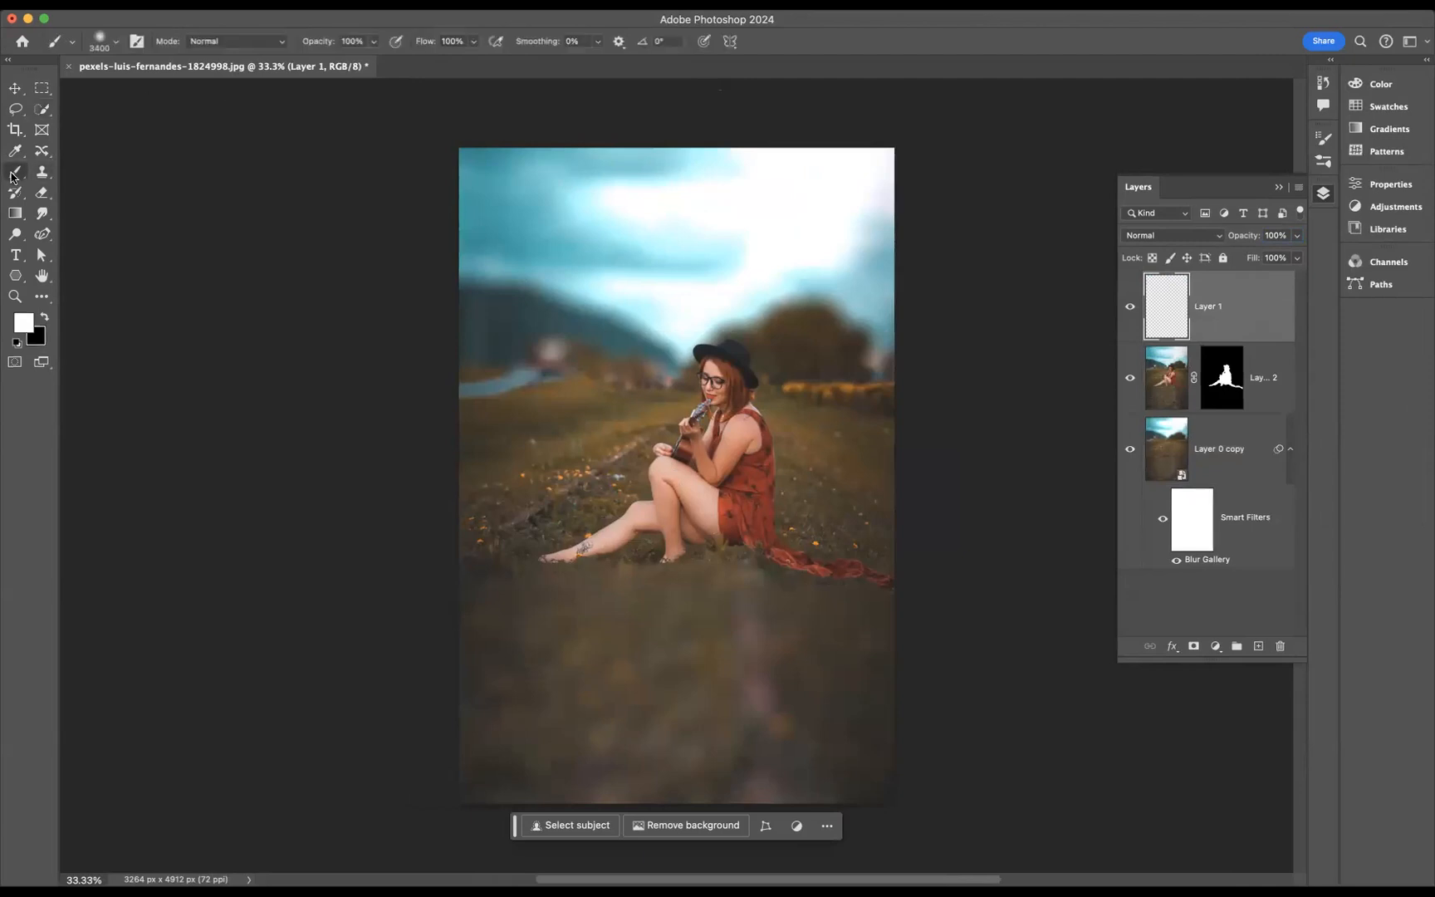
left_click(116, 41)
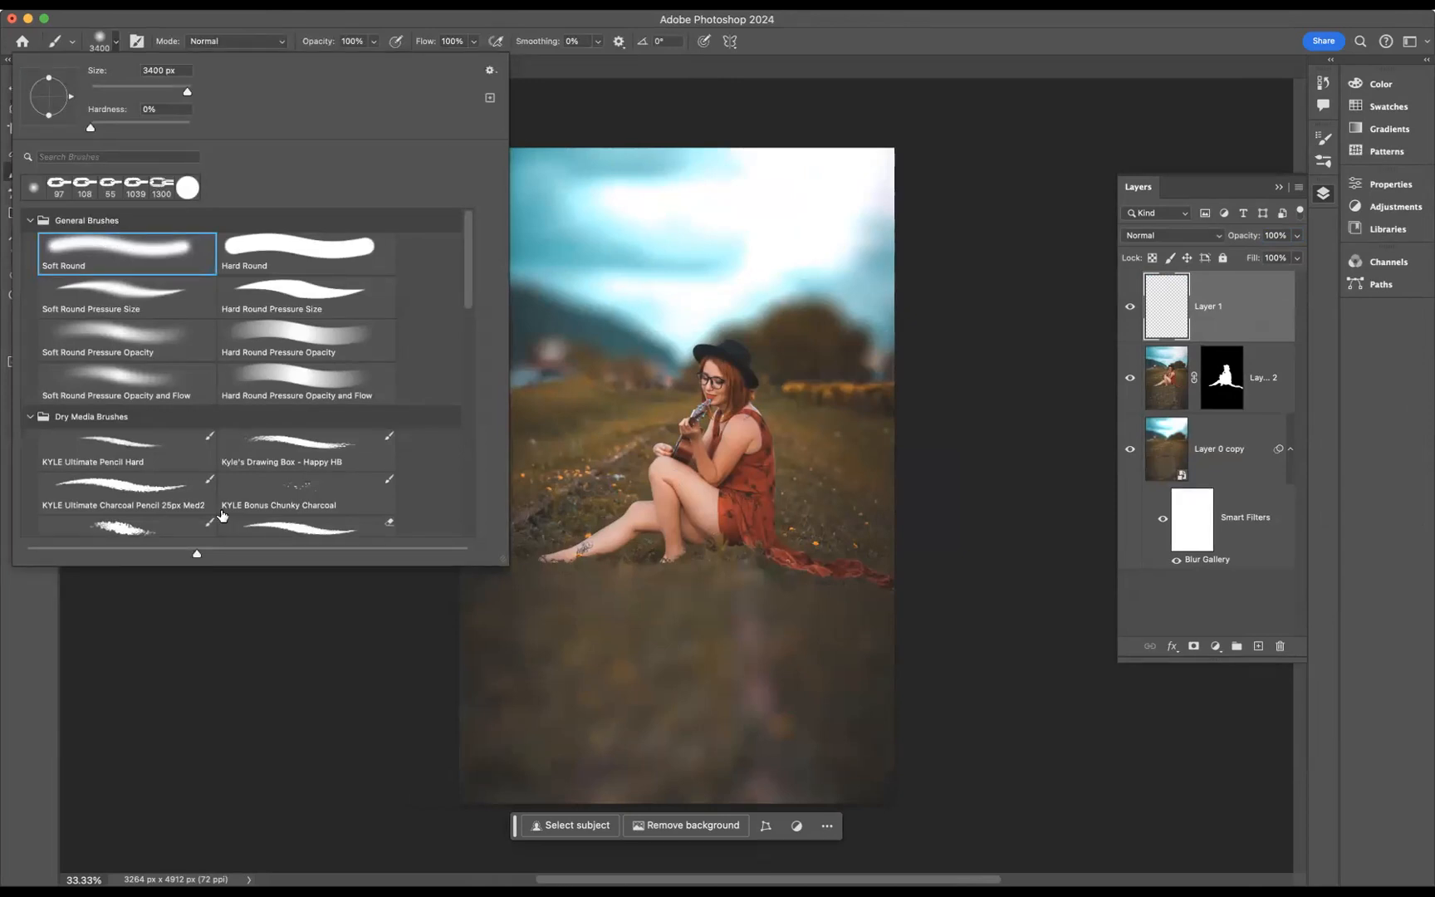
left_click(235, 608)
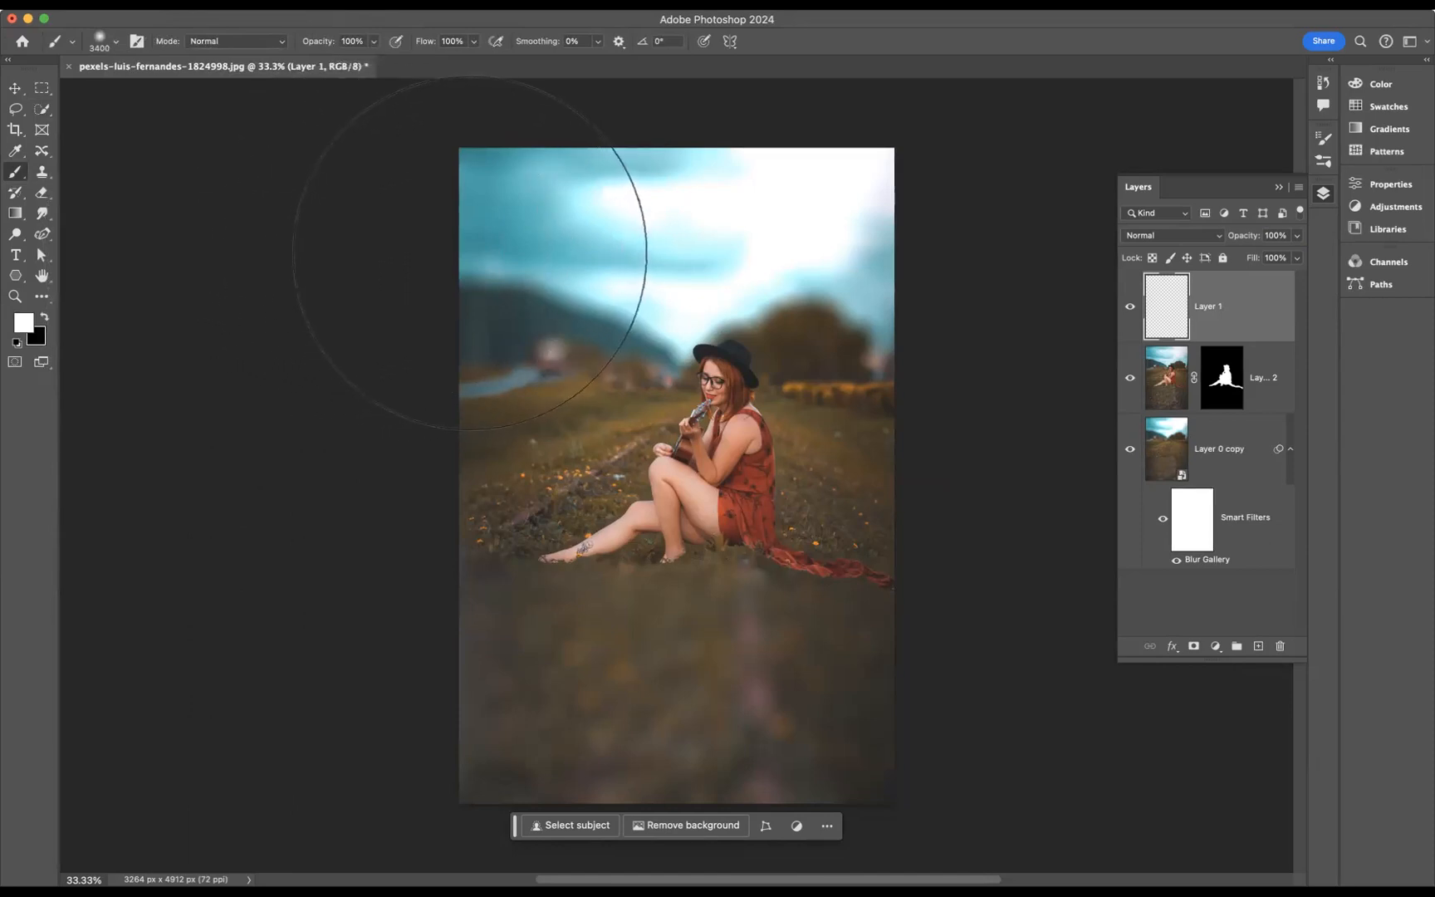
left_click(500, 255)
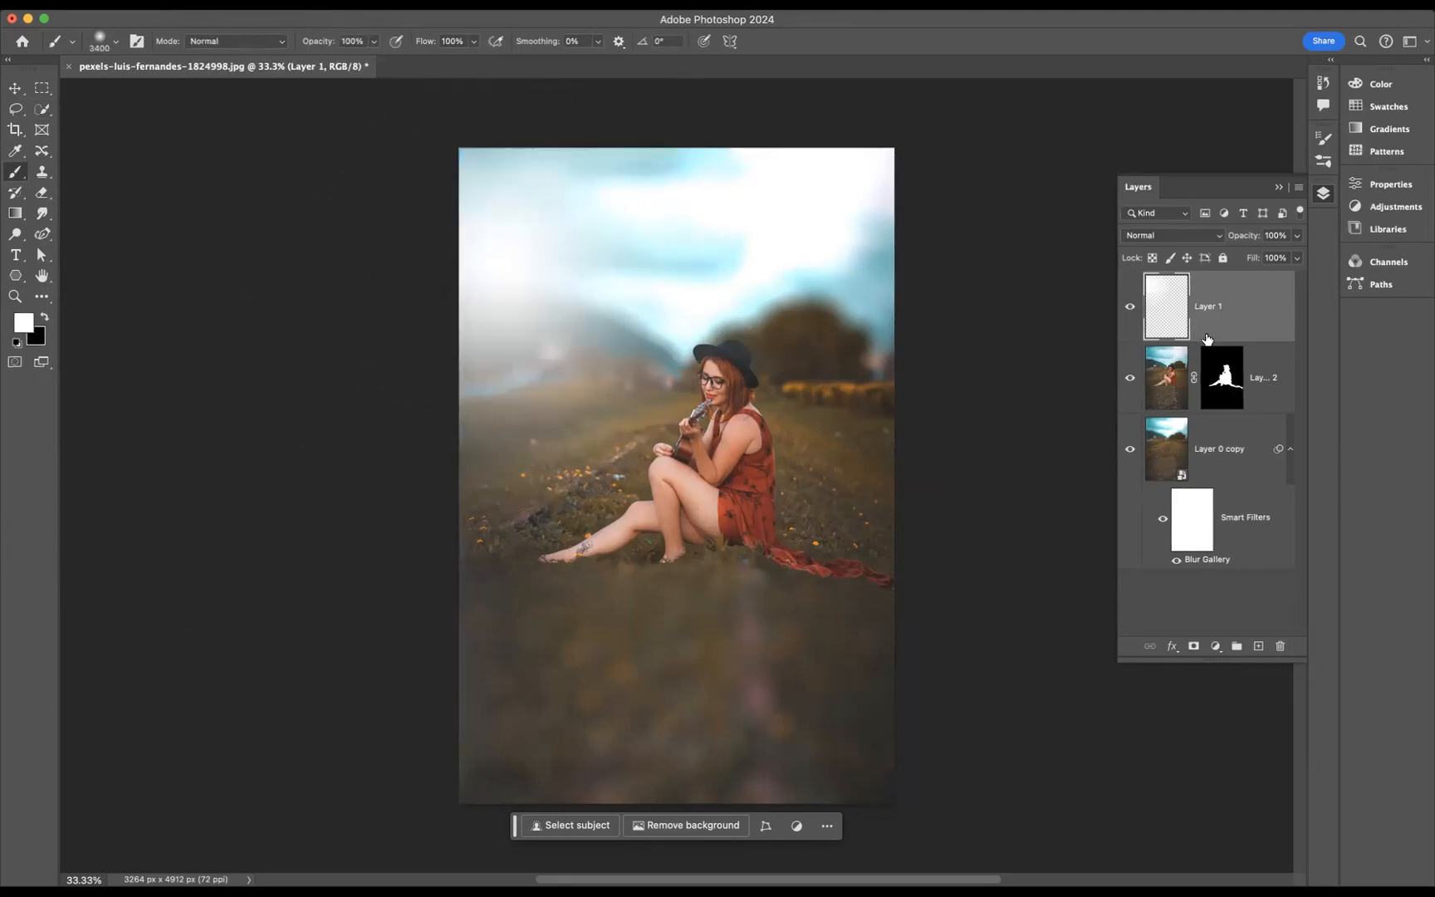
left_click(1296, 236)
left_click_drag(1296, 259, 1288, 260)
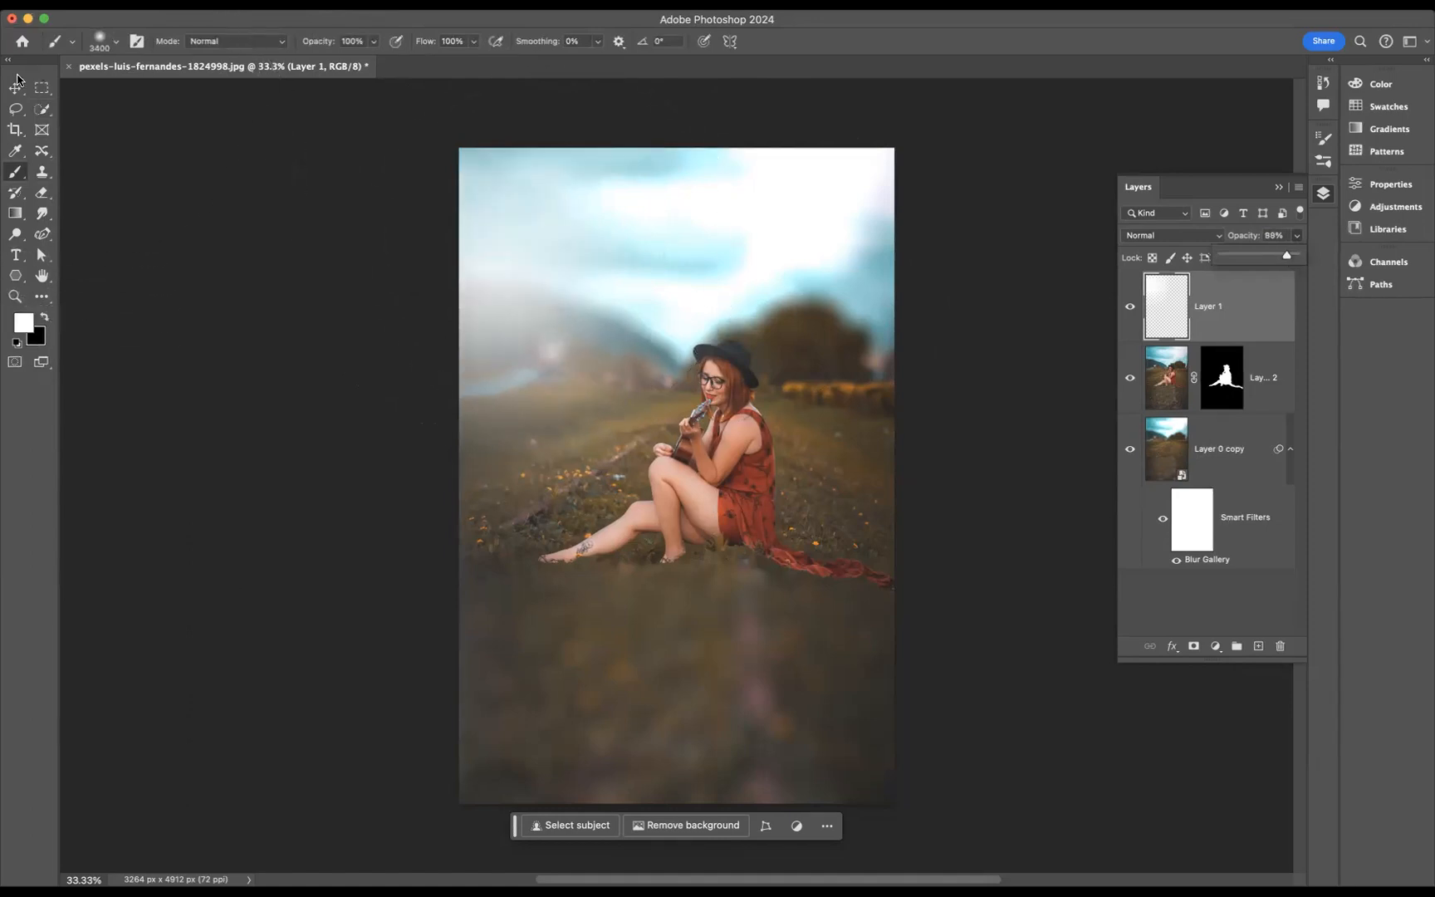
Shift the white glow slightly up and toward the photo's left edge, and stretch it a little wider on its right side
left_click(15, 88)
left_click_drag(505, 282, 506, 266)
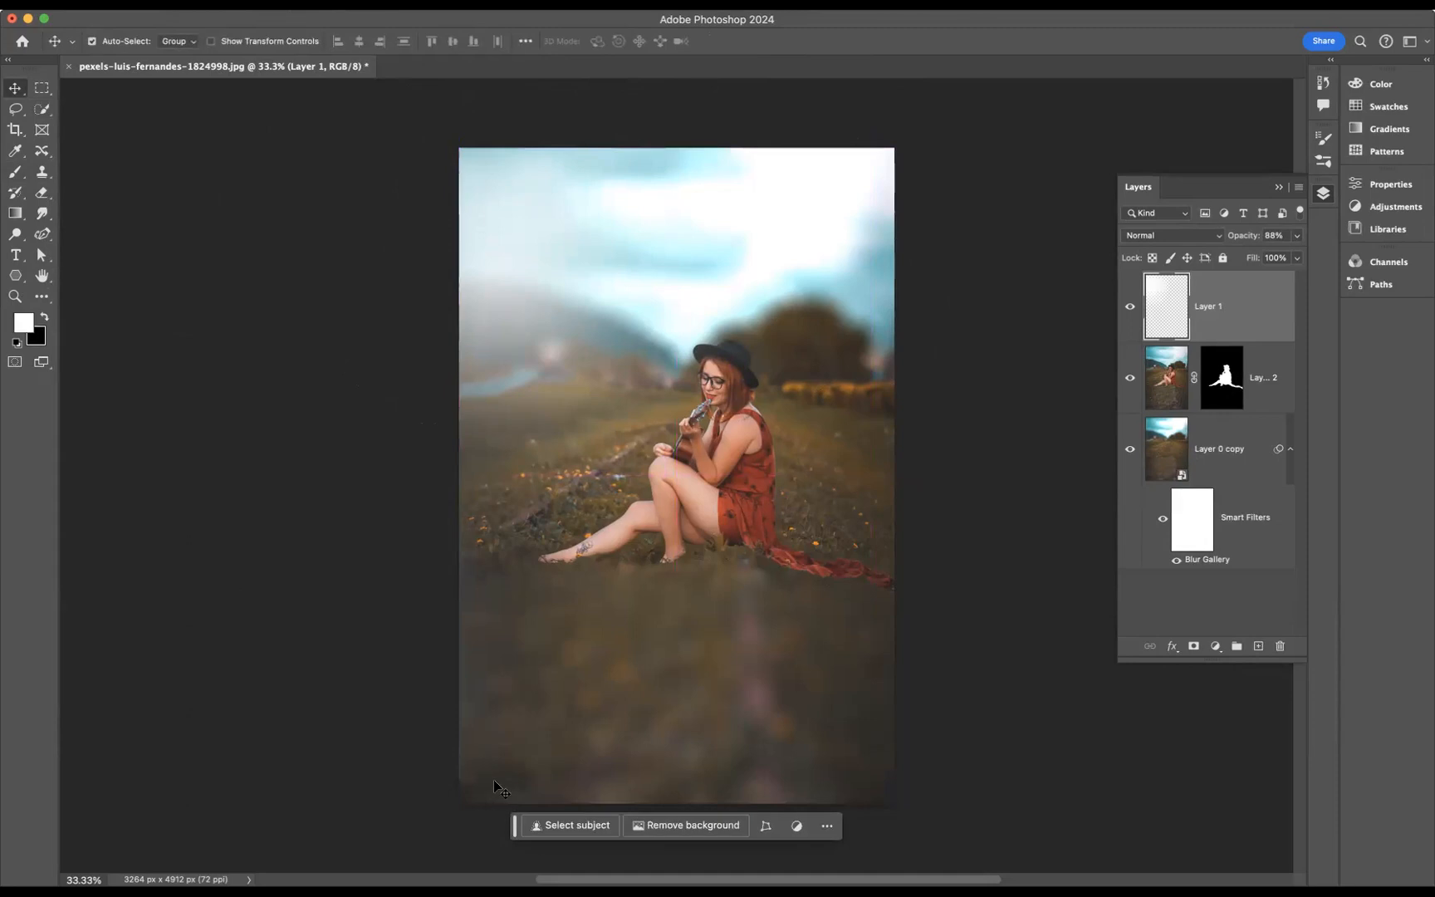
key("super")
key("super+t")
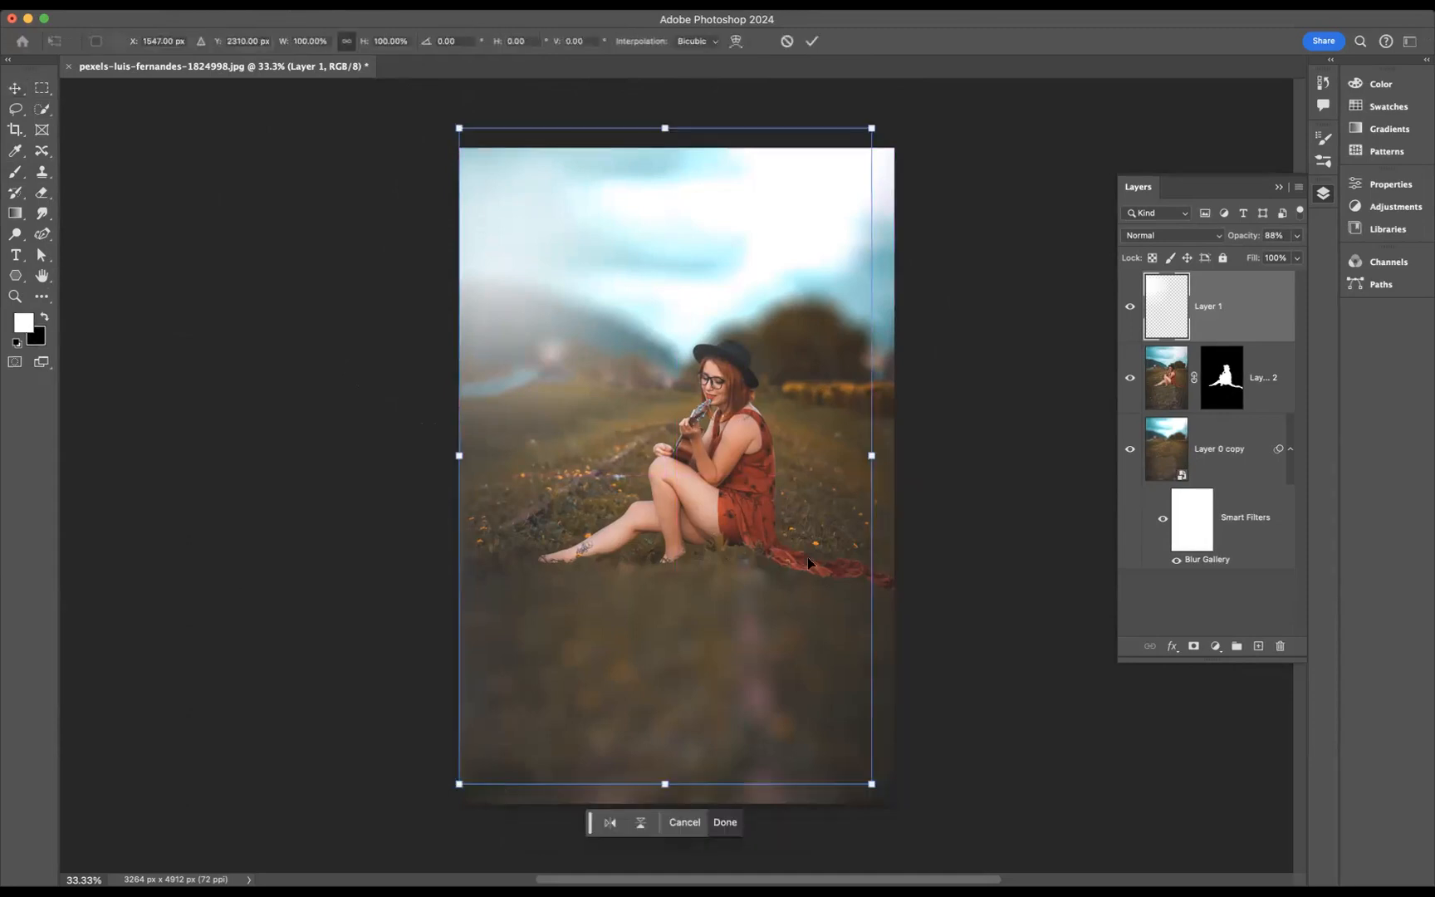
left_click_drag(870, 456, 886, 456)
key("Return")
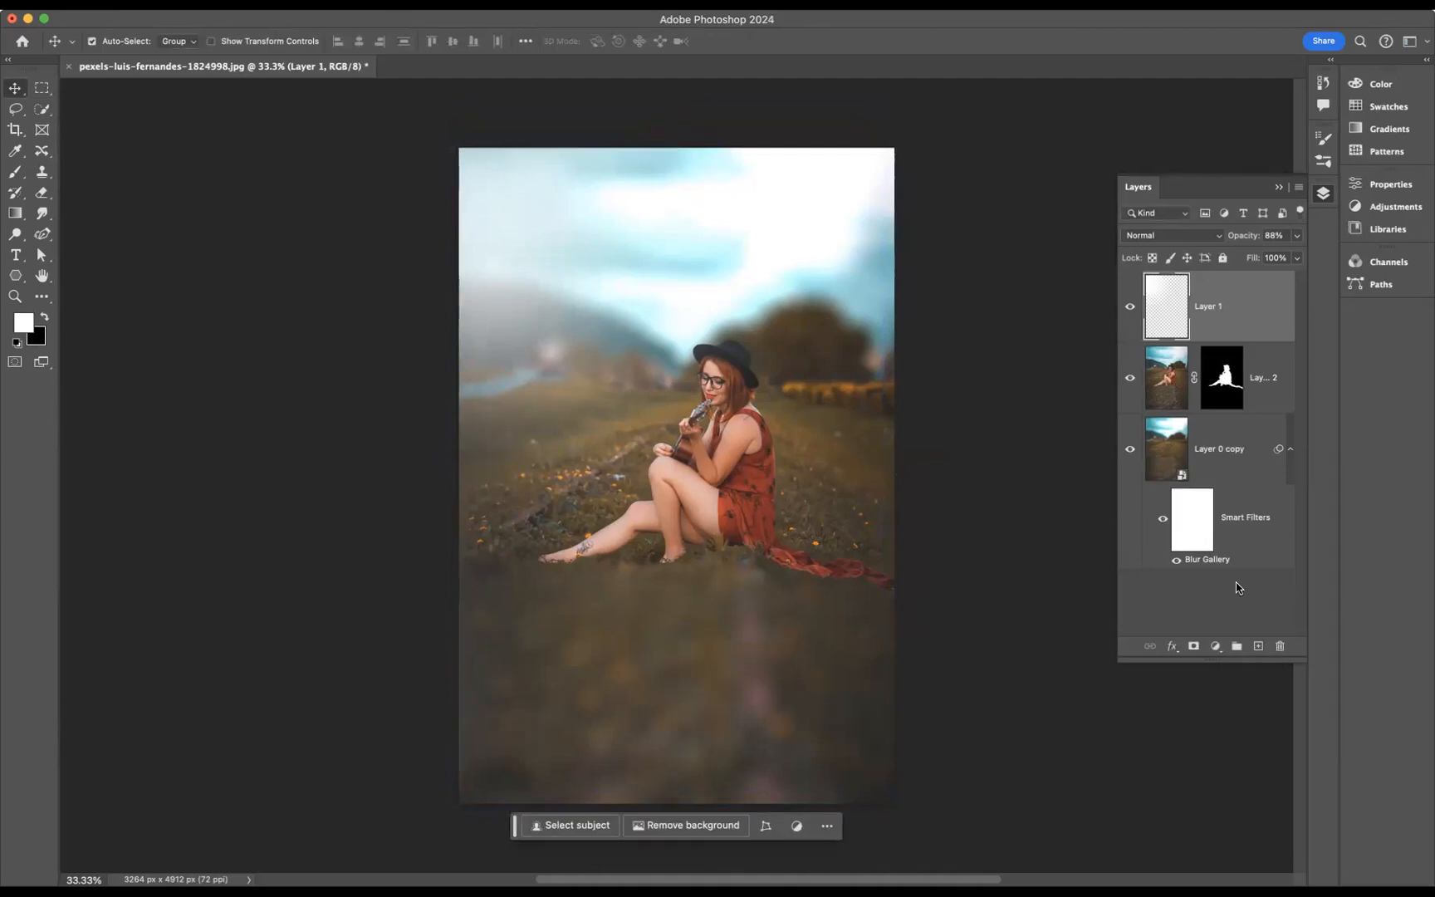
Add a Color Balance adjustment layer above the white glow, setting the midtones to Cyan–Red -15, Magenta–Green -14 and Yellow–Blue +12
left_click(1216, 646)
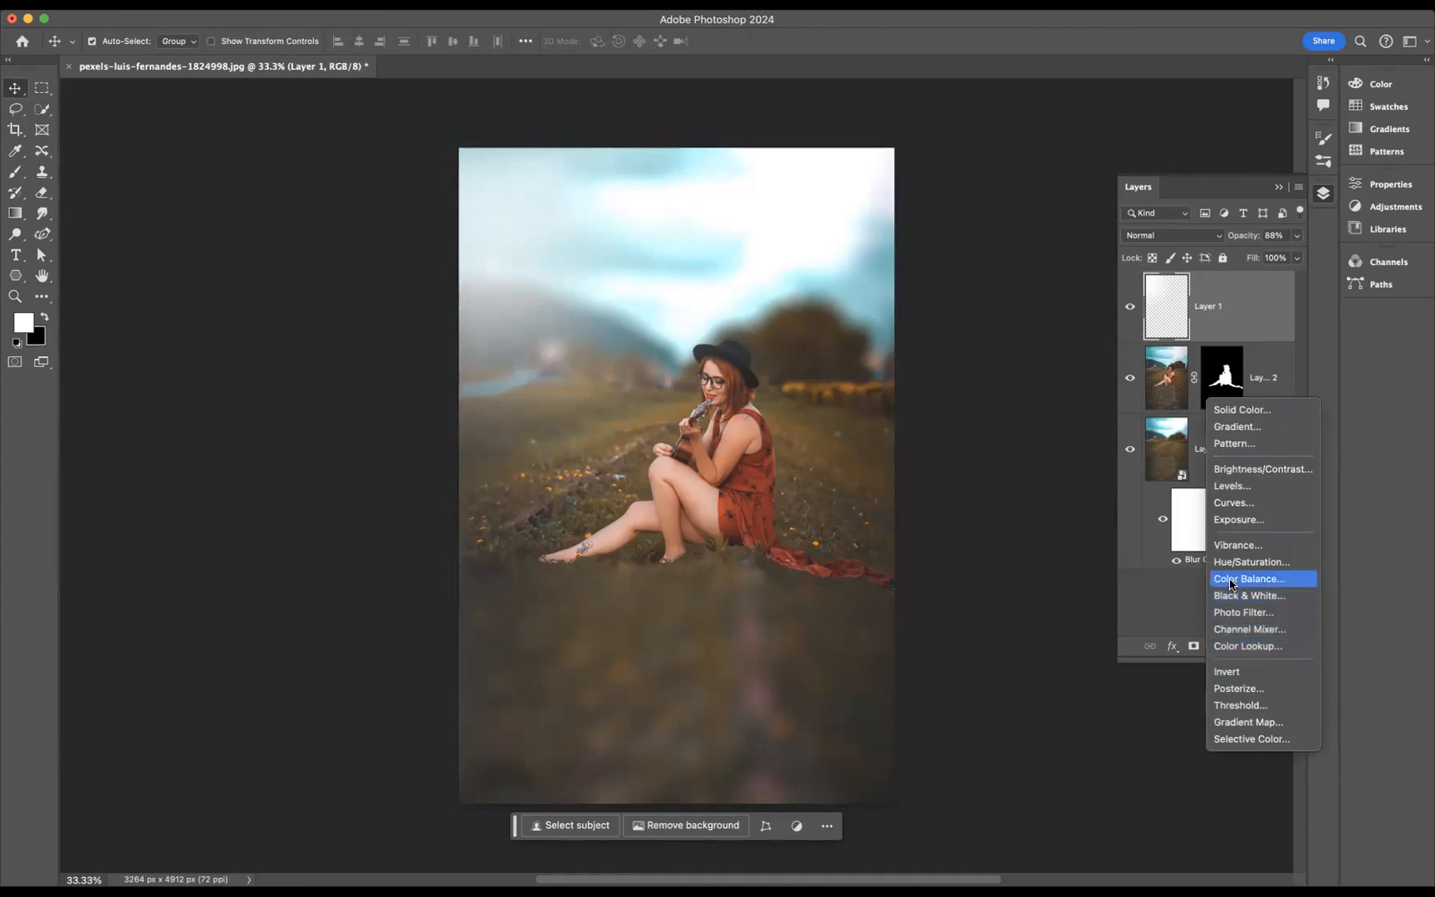
left_click(1230, 579)
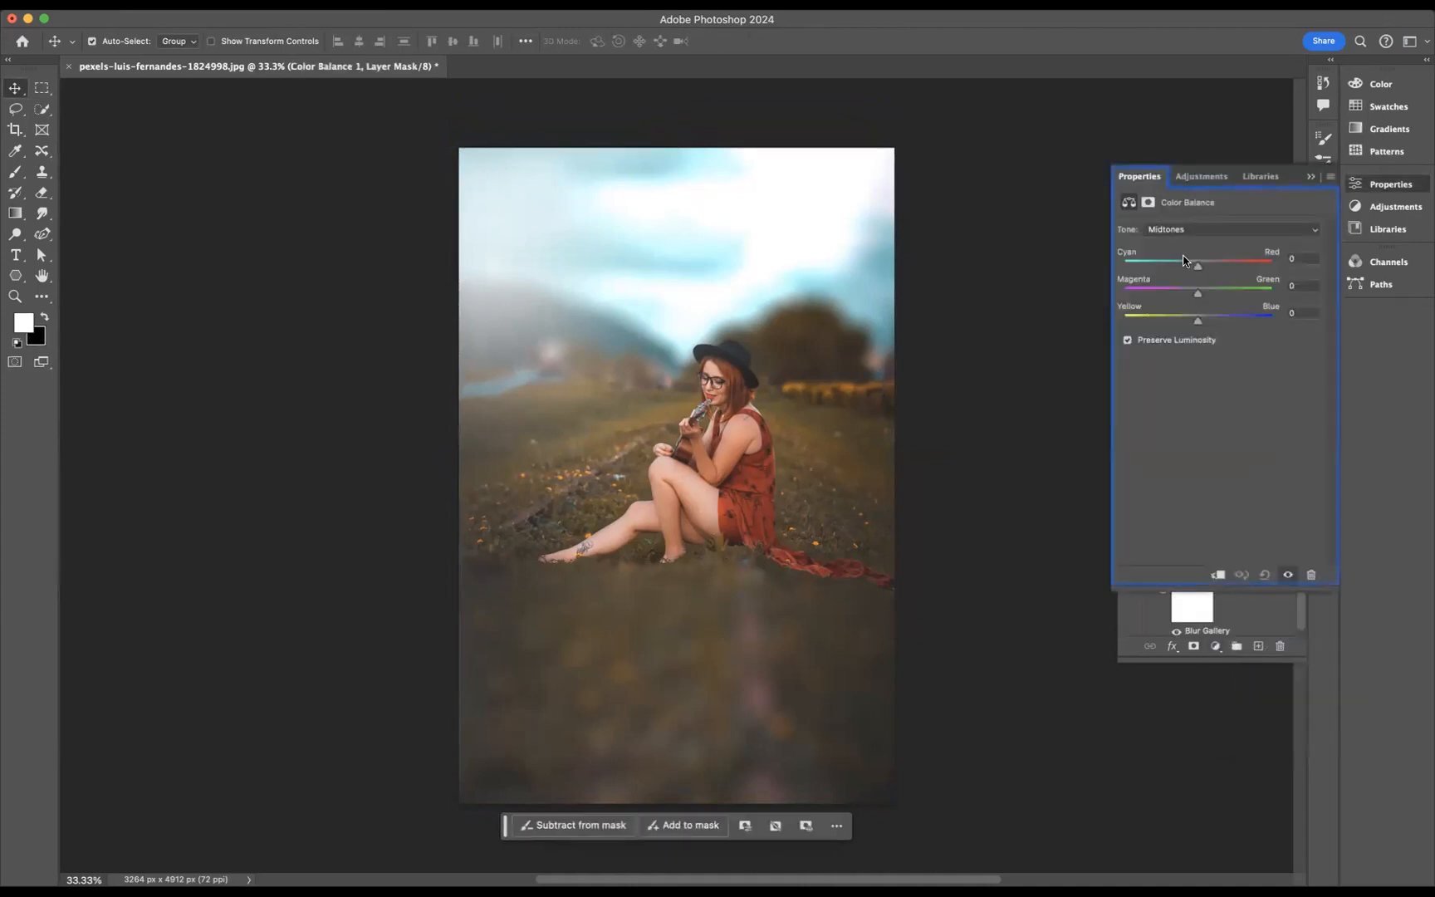
left_click_drag(1198, 272, 1187, 273)
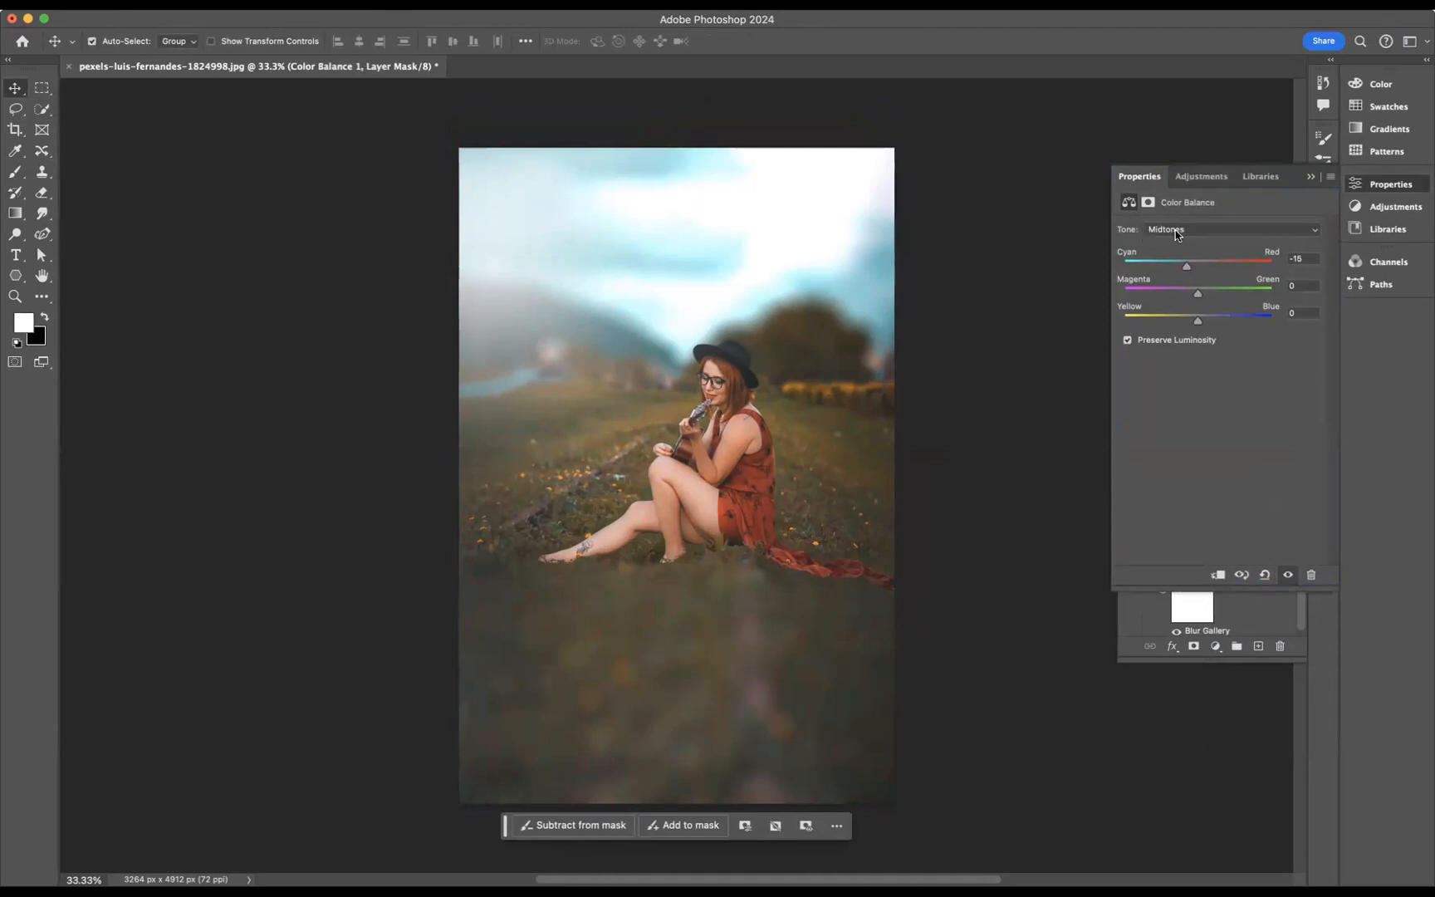
left_click_drag(1197, 294, 1207, 324)
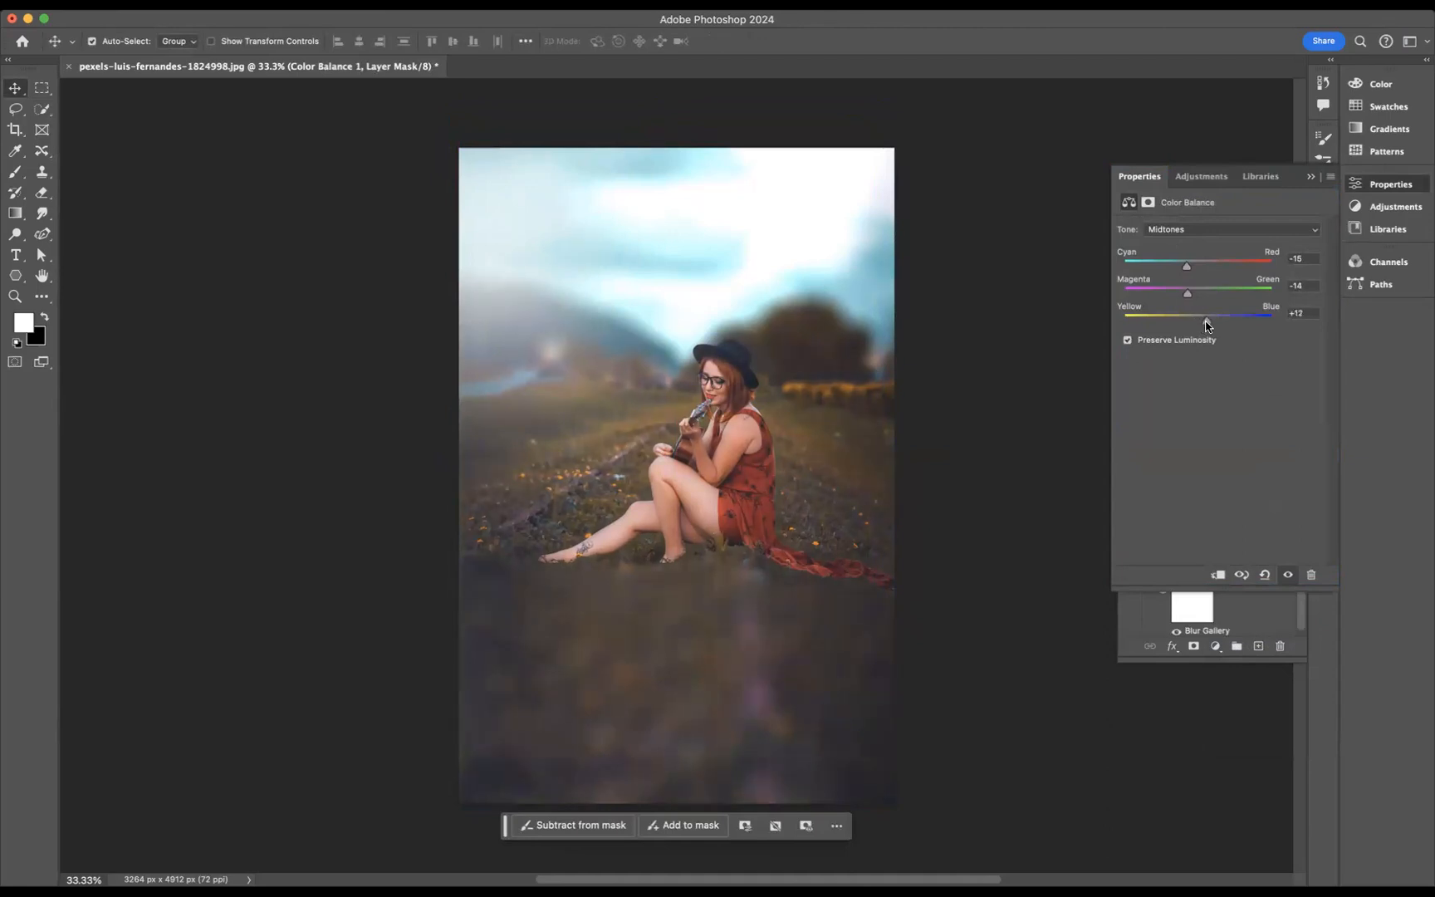
left_click(1312, 180)
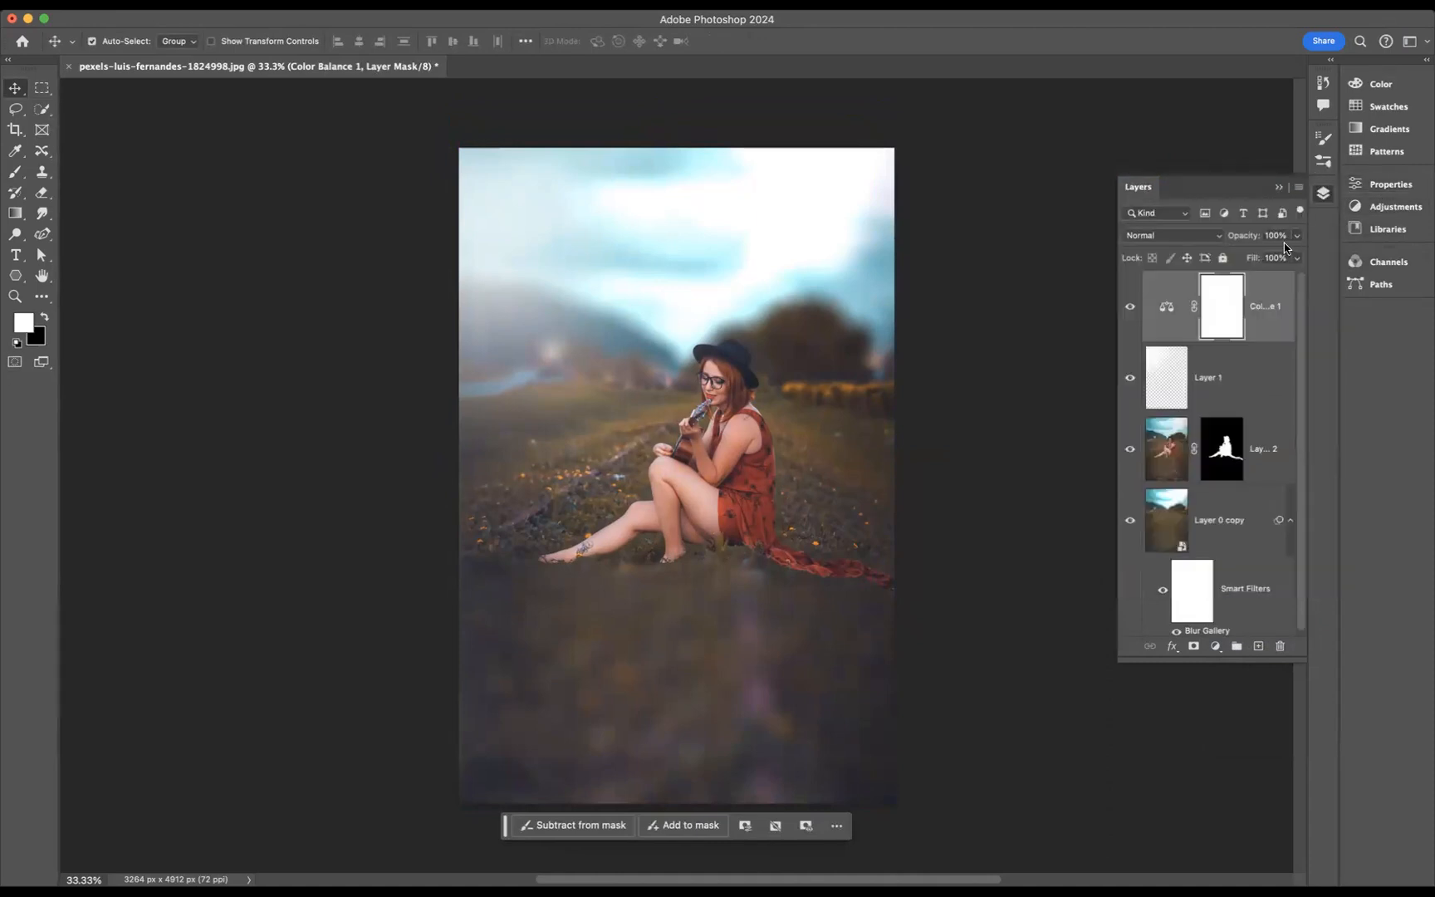
Collapse the layer list and view the edited photo in full-screen mode without the interface, fitted to the screen
left_click(1279, 189)
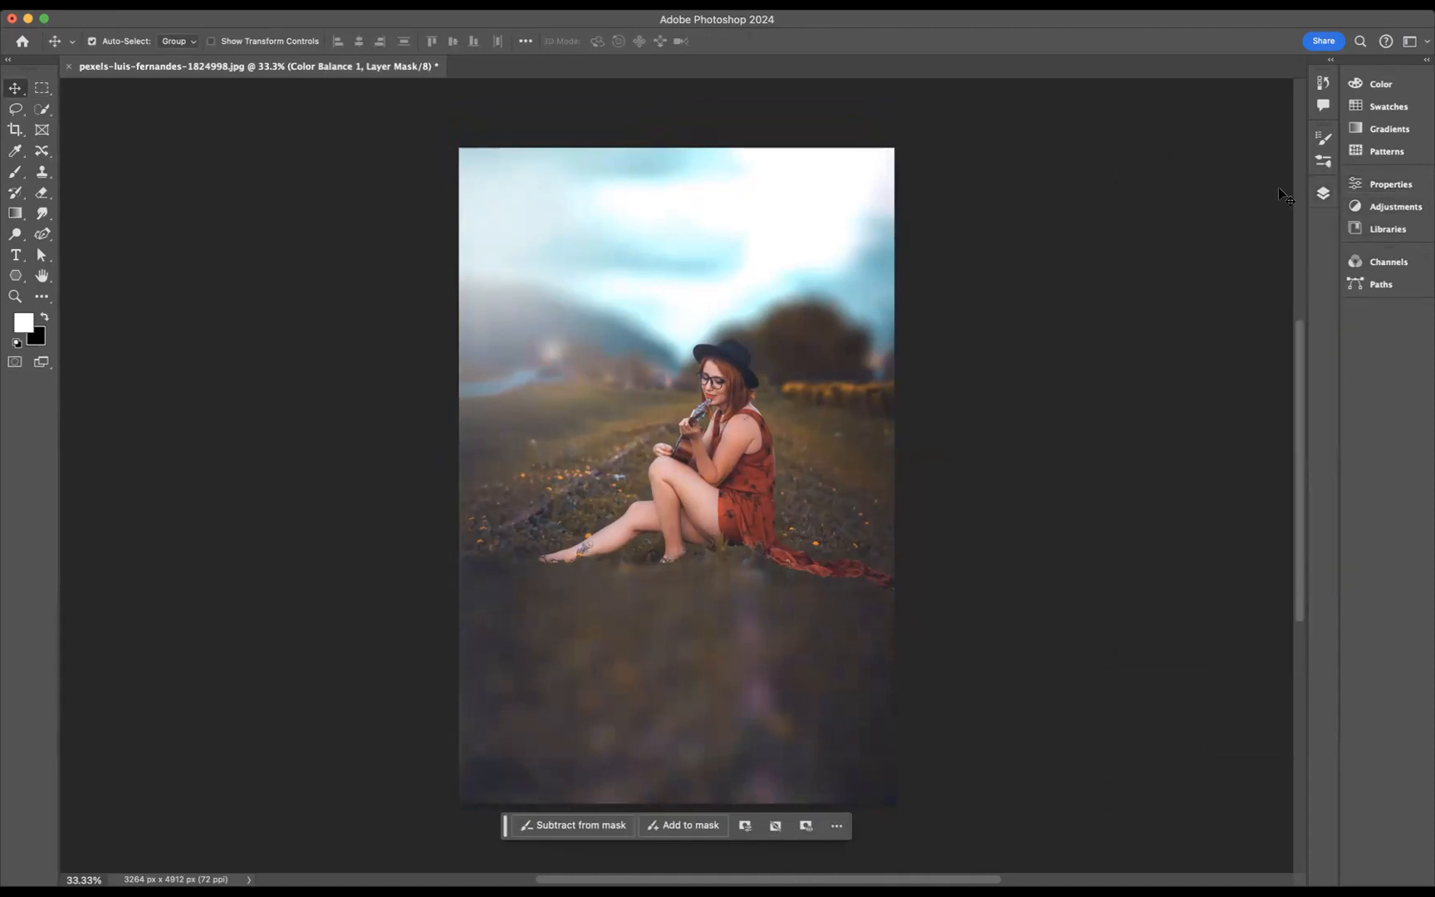
left_click(1098, 266)
key("f")
key("f")
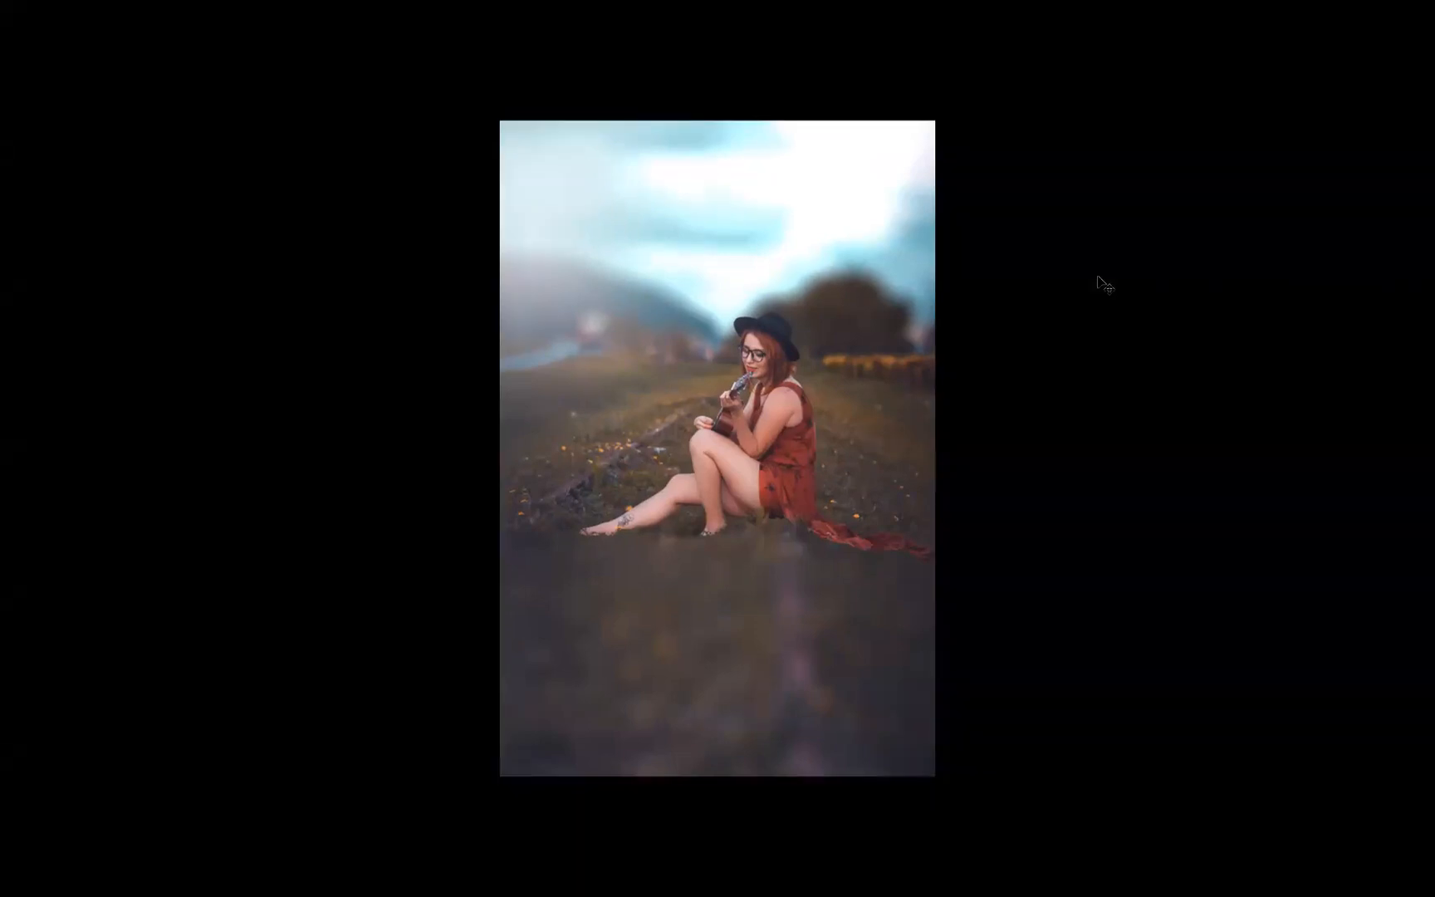
key("ctrl+0")
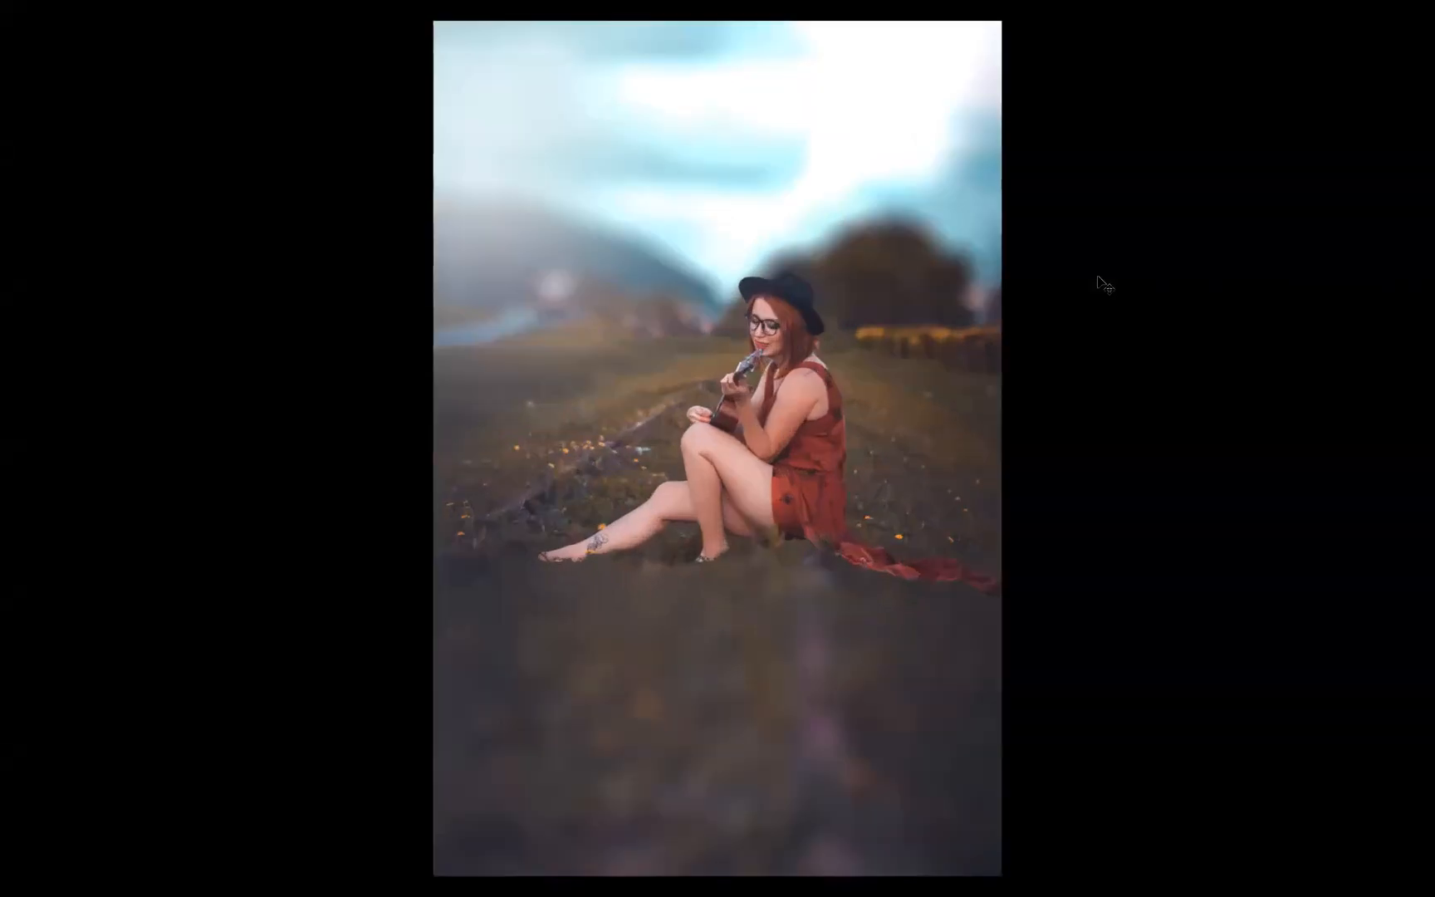